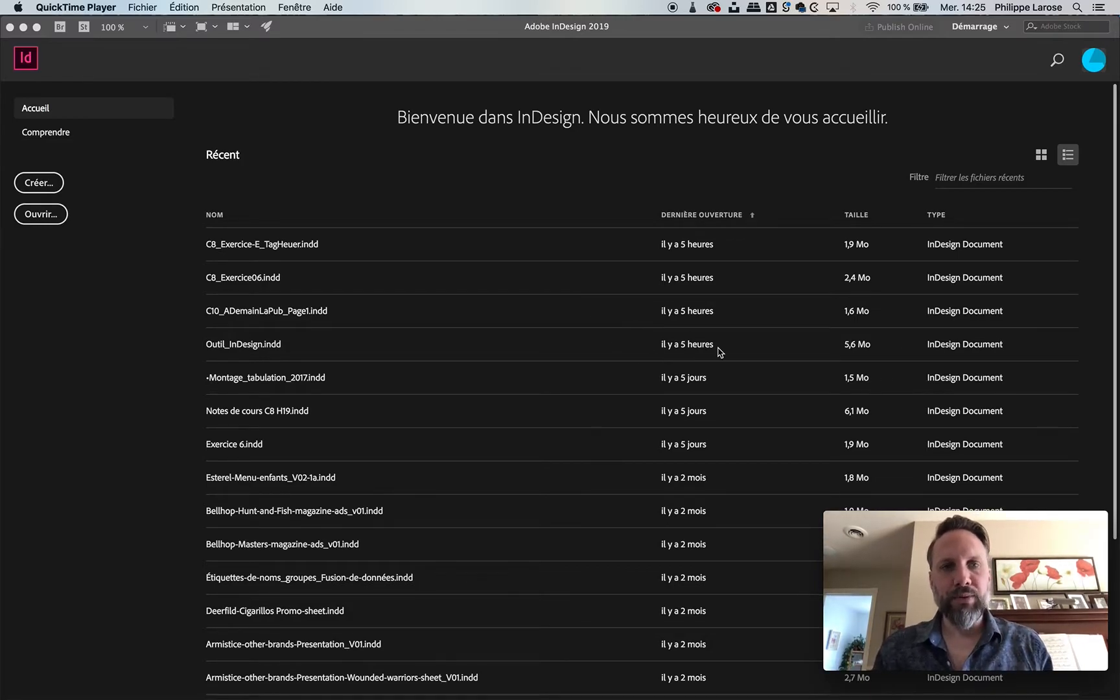
- View the graffiti photo open in Photoshop and return to InDesign
key("super+Tab")
key("super+Tab")
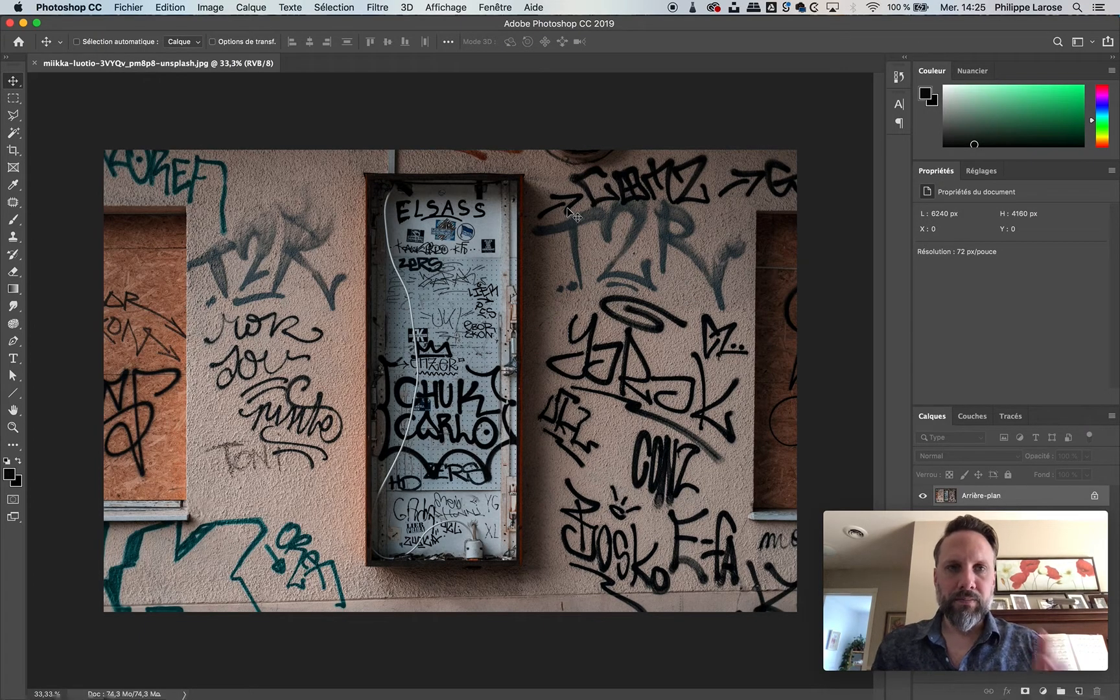
key("super+Tab")
key("super+Tab")
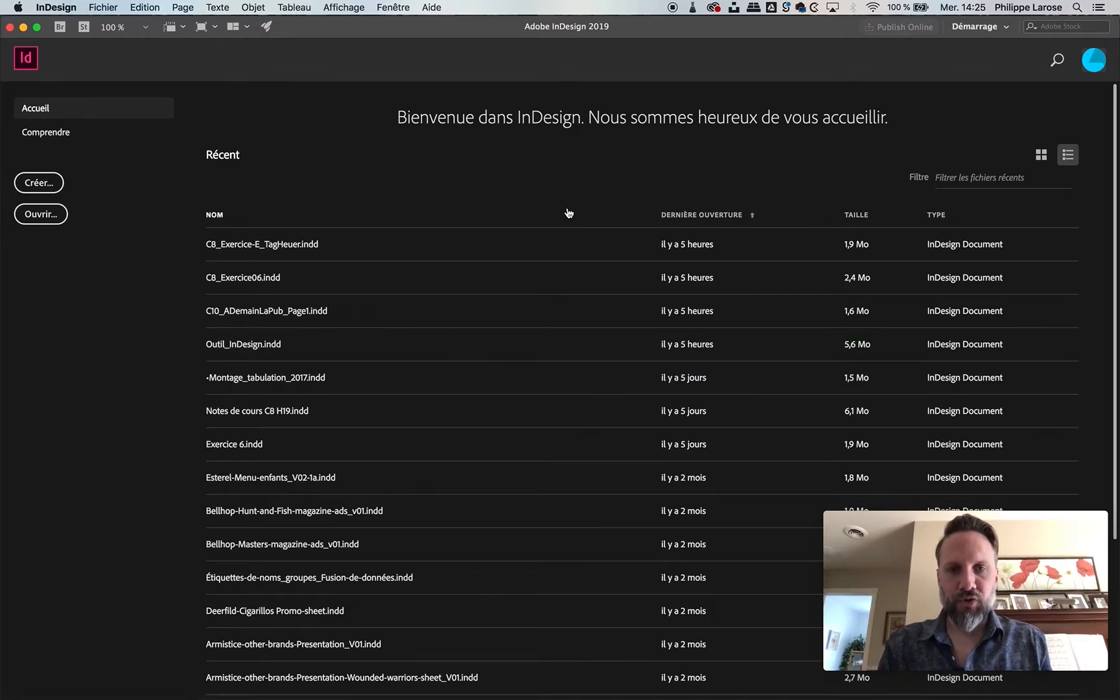
- Start a new document with a width of 6 inches and a height of 4 inches
key("super+n")
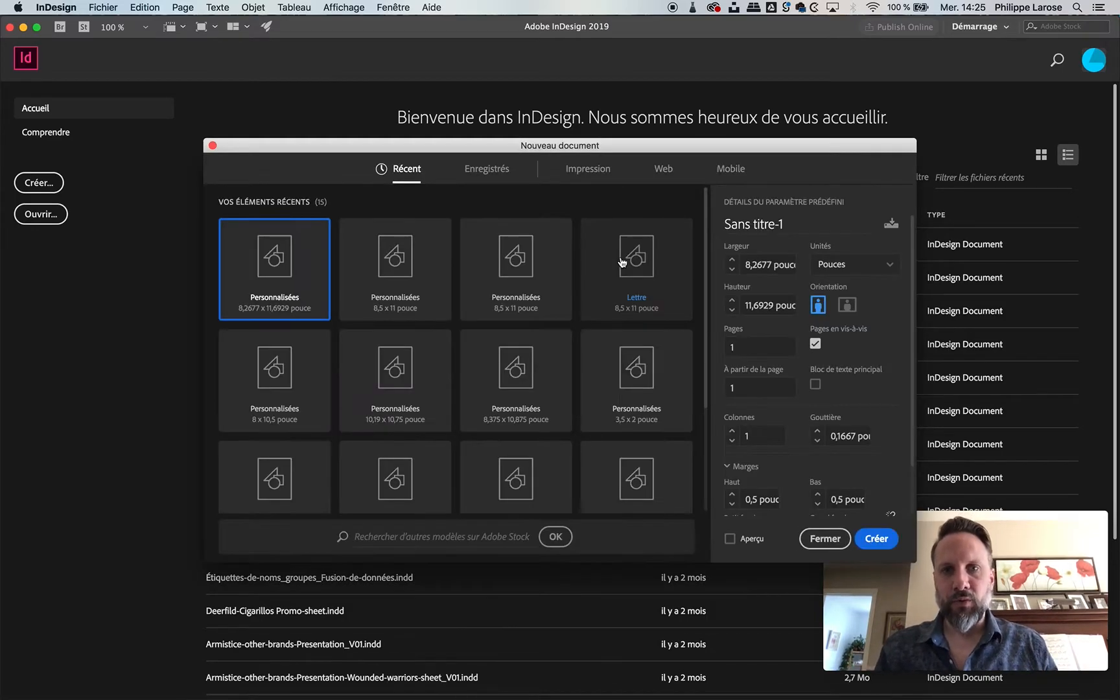
left_click(771, 262)
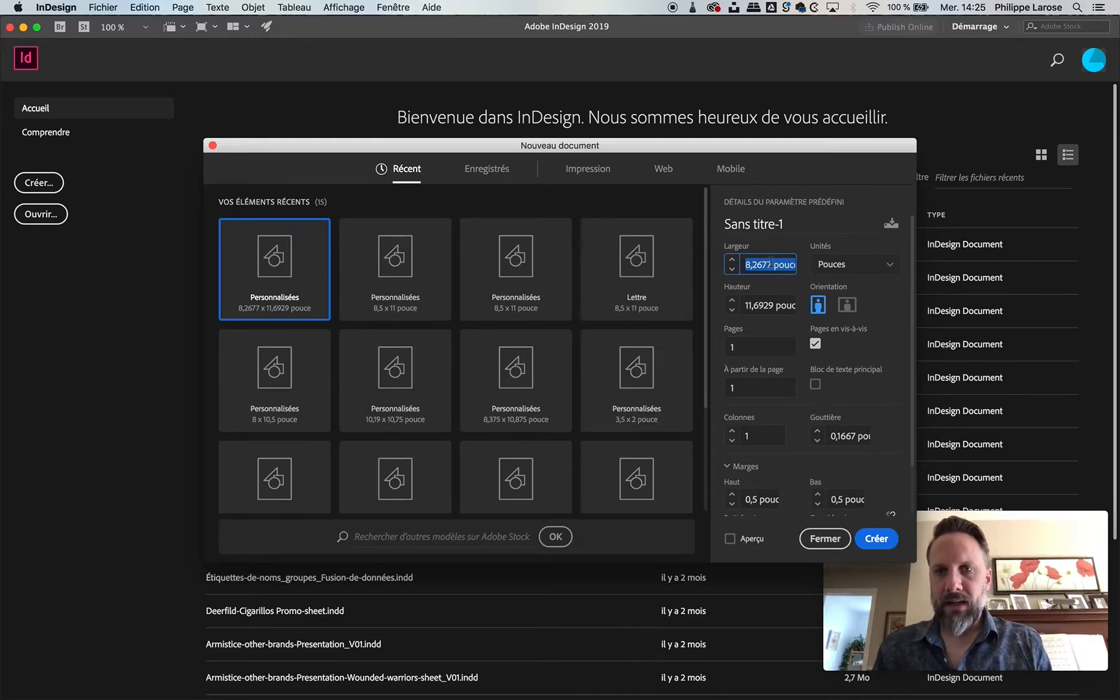
type("6")
key("Tab")
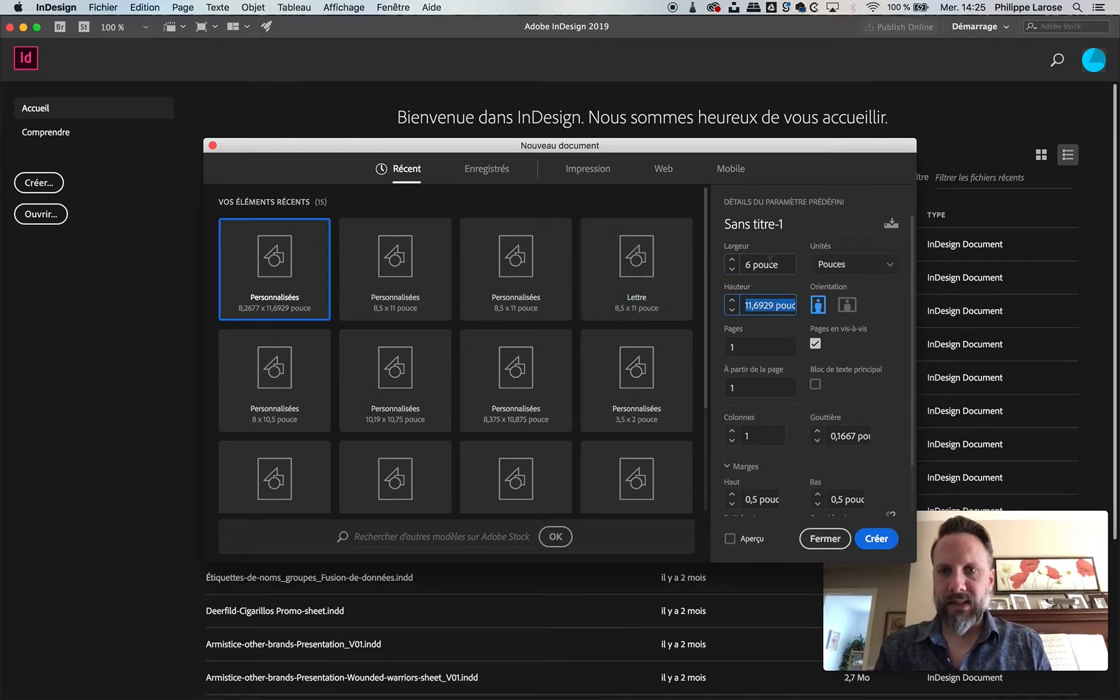
type("4 pouce")
key("Tab")
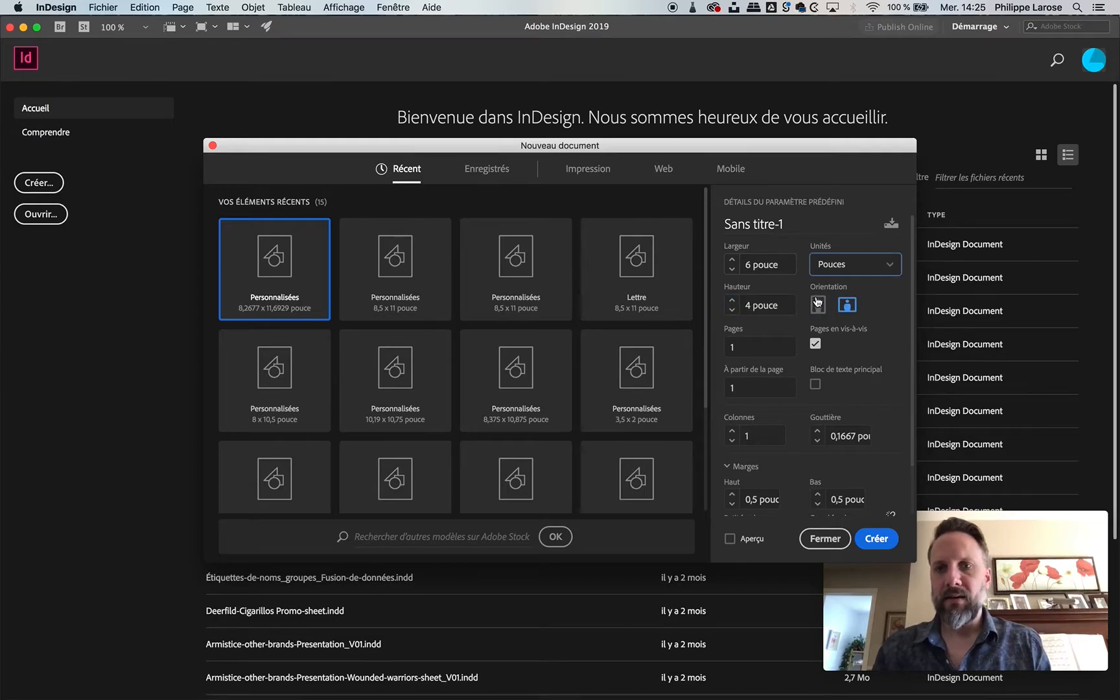
- Set a linked bleed of 0.125 inch on all four sides and create the document
scroll(831, 363, "down", 4)
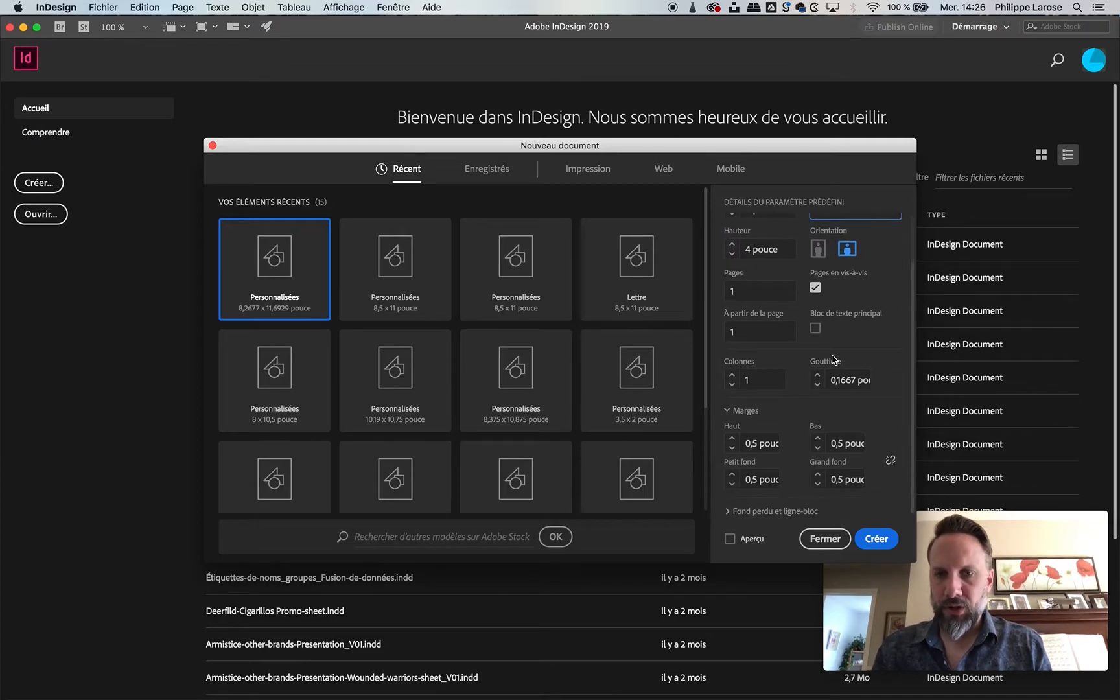
left_click(726, 512)
scroll(777, 337, "down", 10)
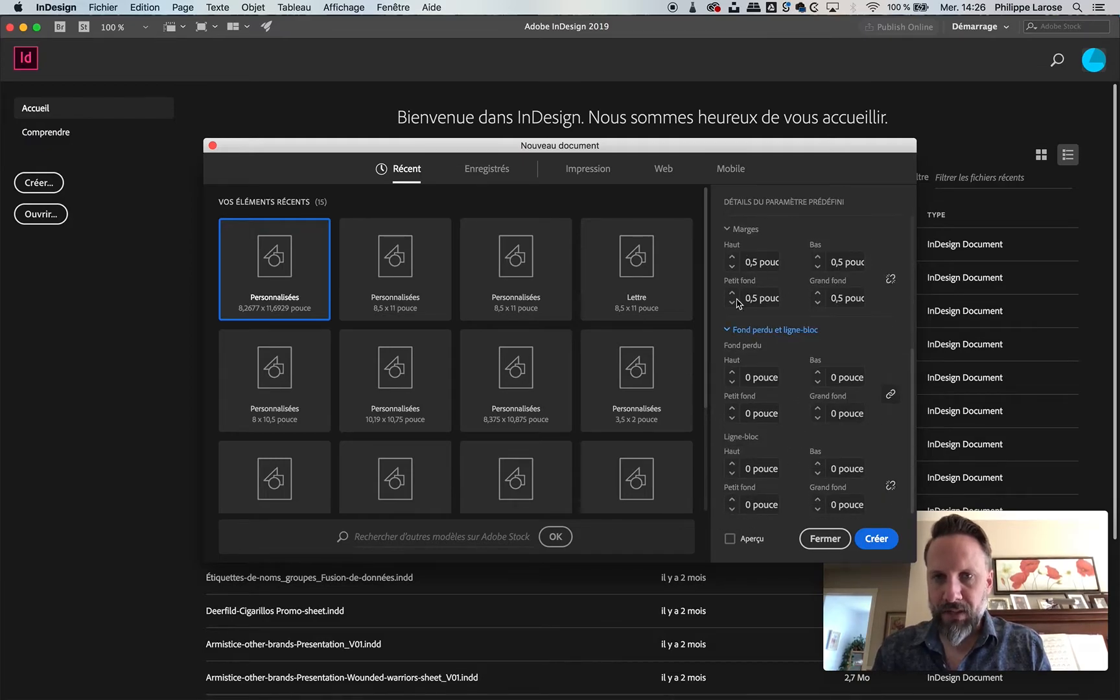
left_click(732, 373)
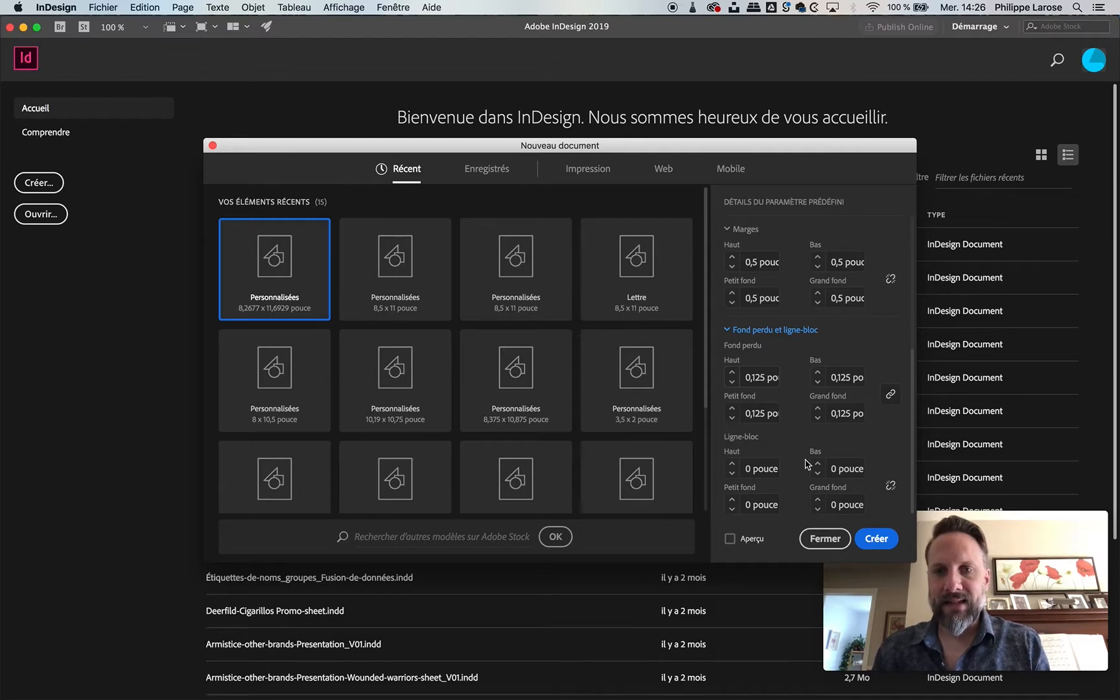
left_click(877, 539)
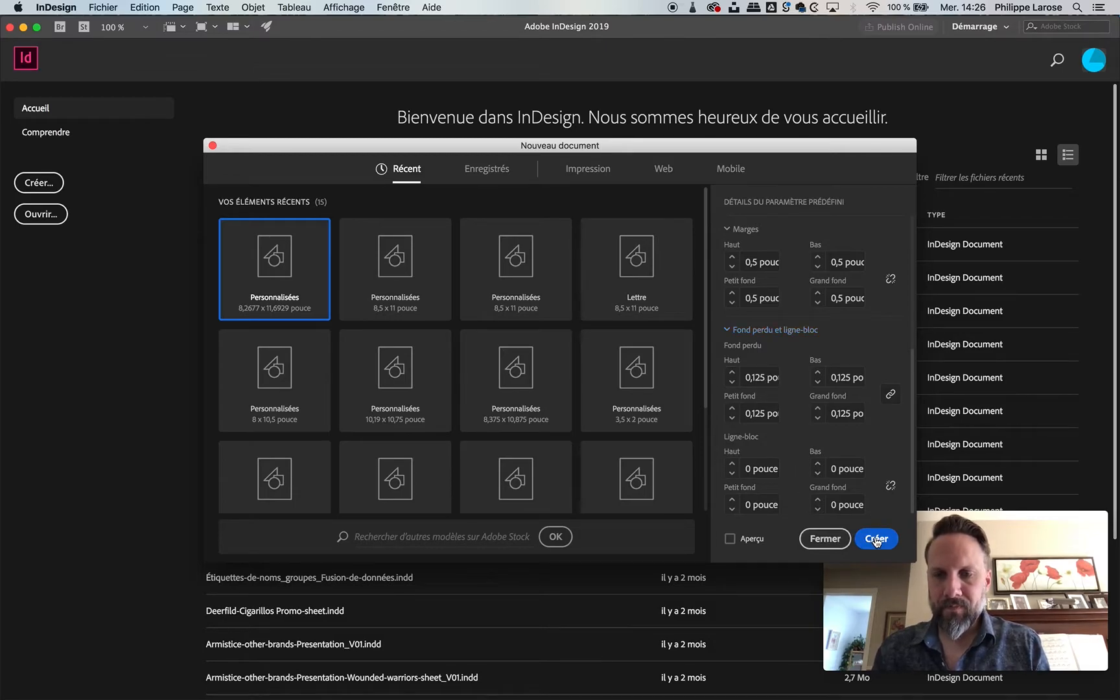
- Draw a 6.25 by 4.25 inch rectangle covering the page out to the bleed guides on every side
key("z")
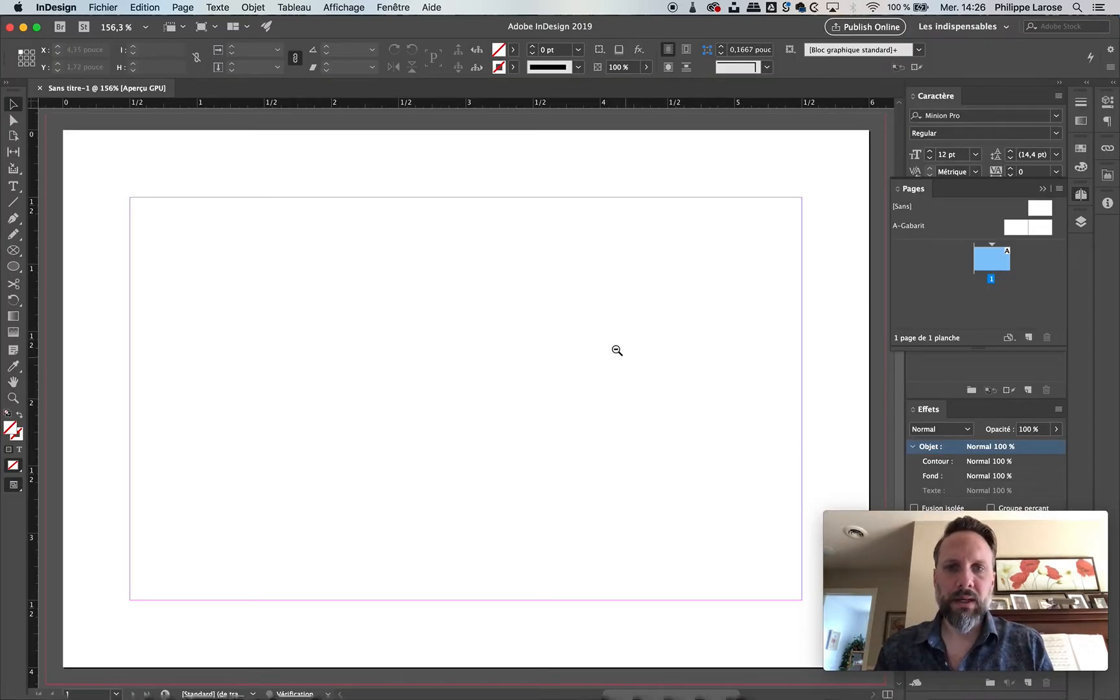
left_click(613, 350, "alt")
left_click(359, 364, "alt")
left_click_drag(359, 365, 512, 320)
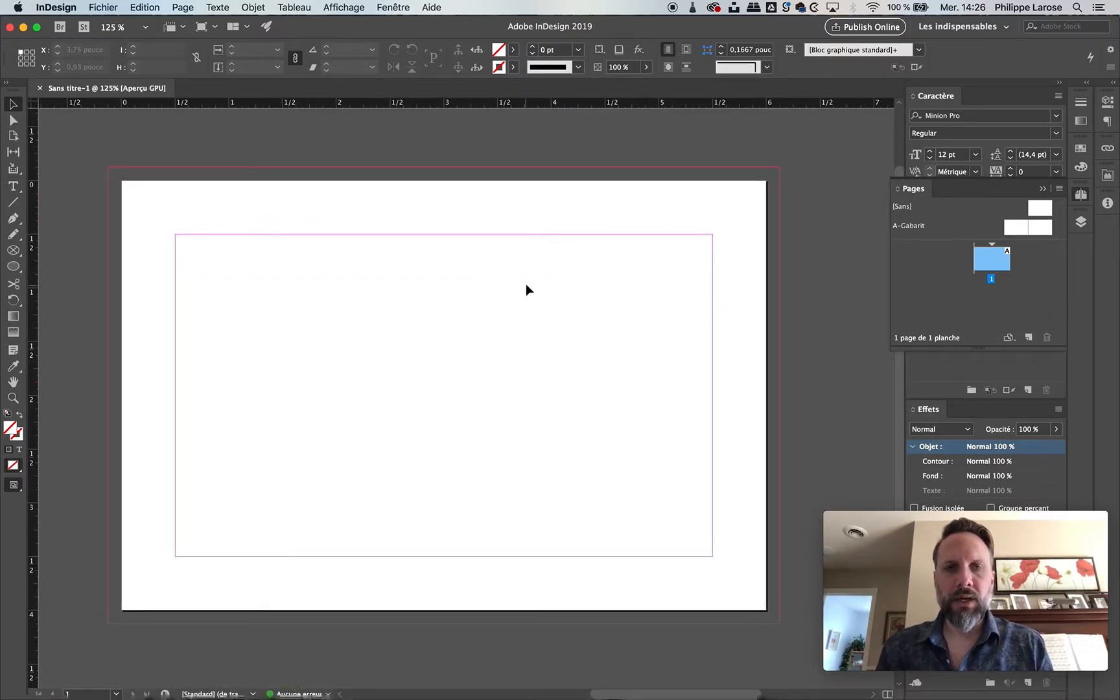
key("w")
key("w")
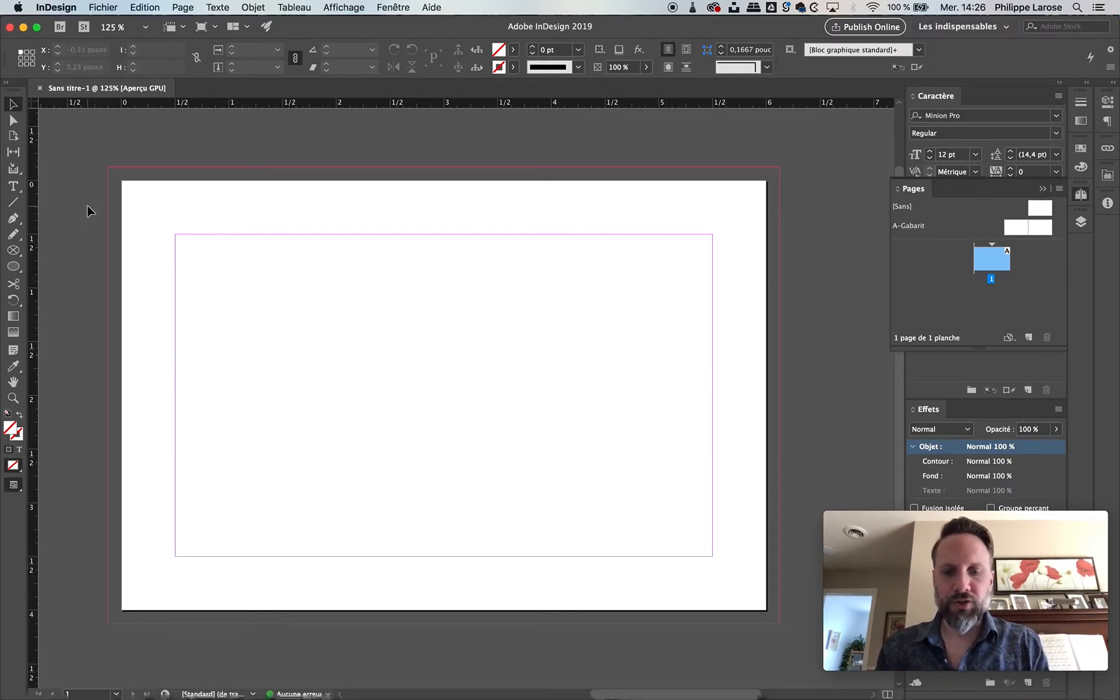
key("m")
left_click_drag(107, 170, 779, 621)
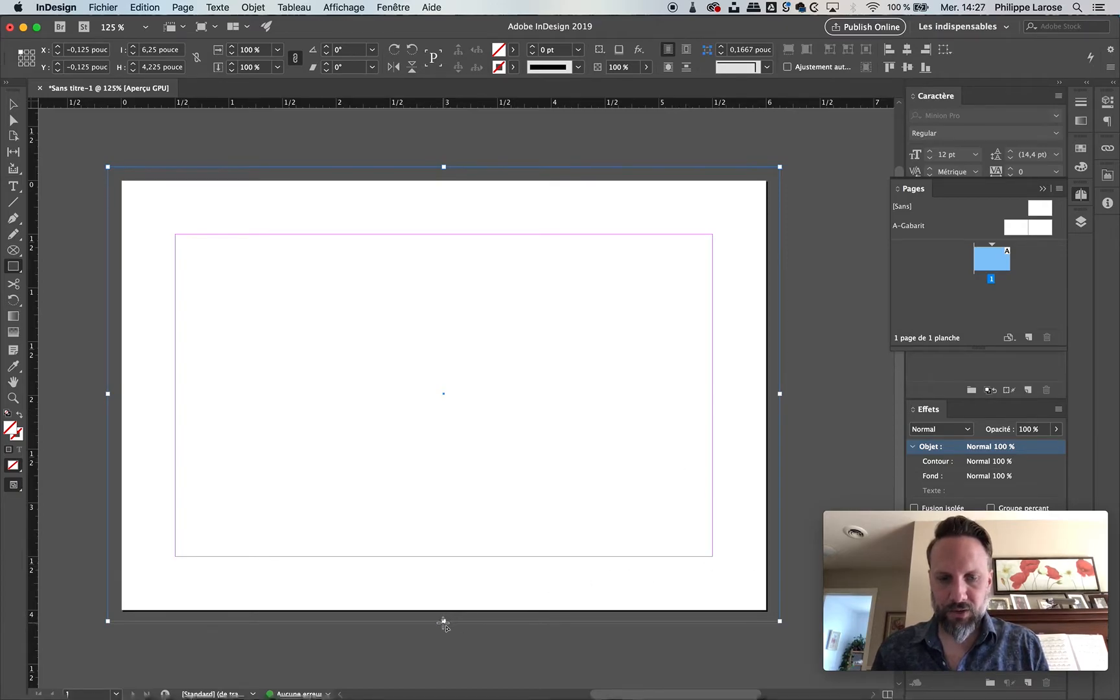
key("v")
left_click_drag(443, 620, 444, 623)
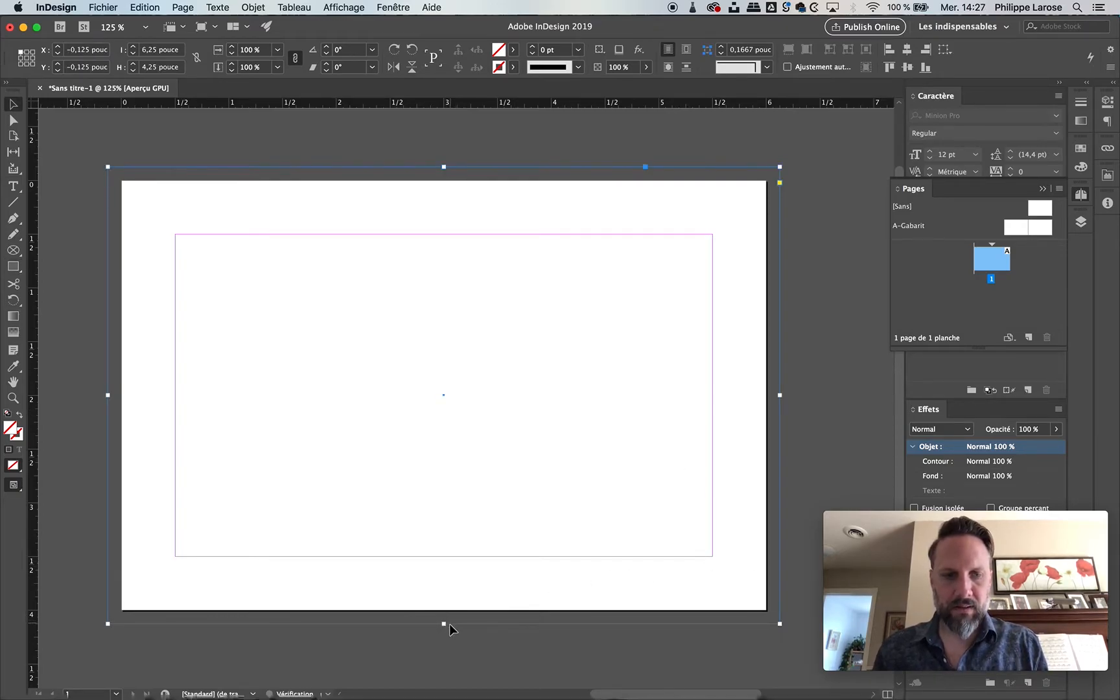
- Fill the bleed-sized rectangle with black and delete it from the page
key("comma")
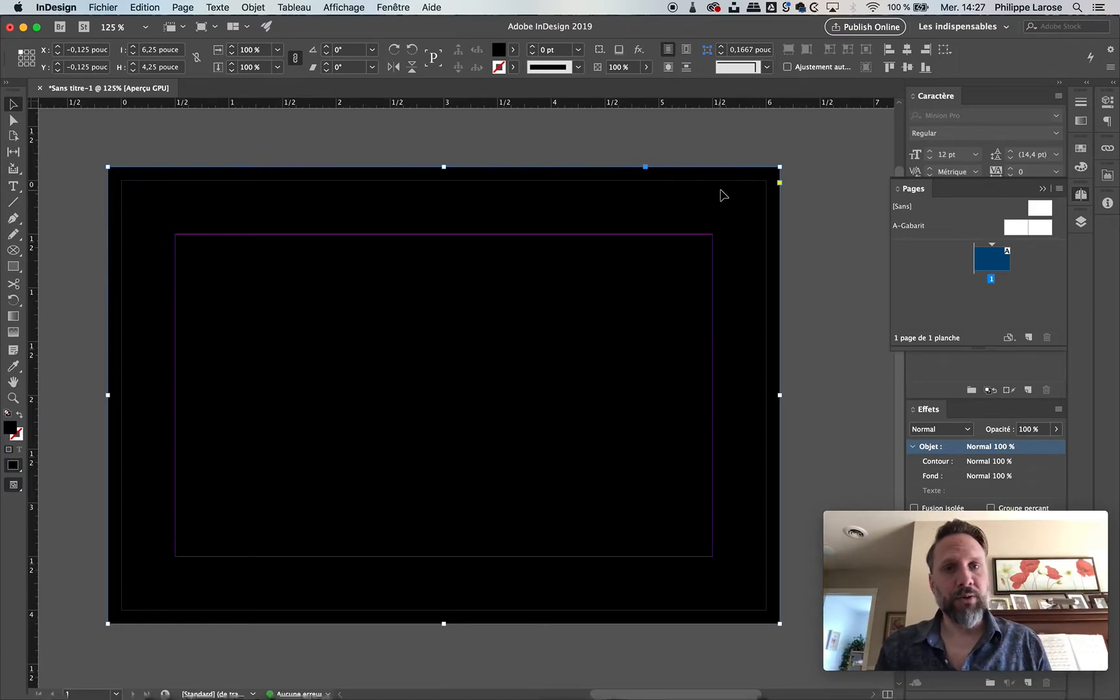
left_click(792, 191)
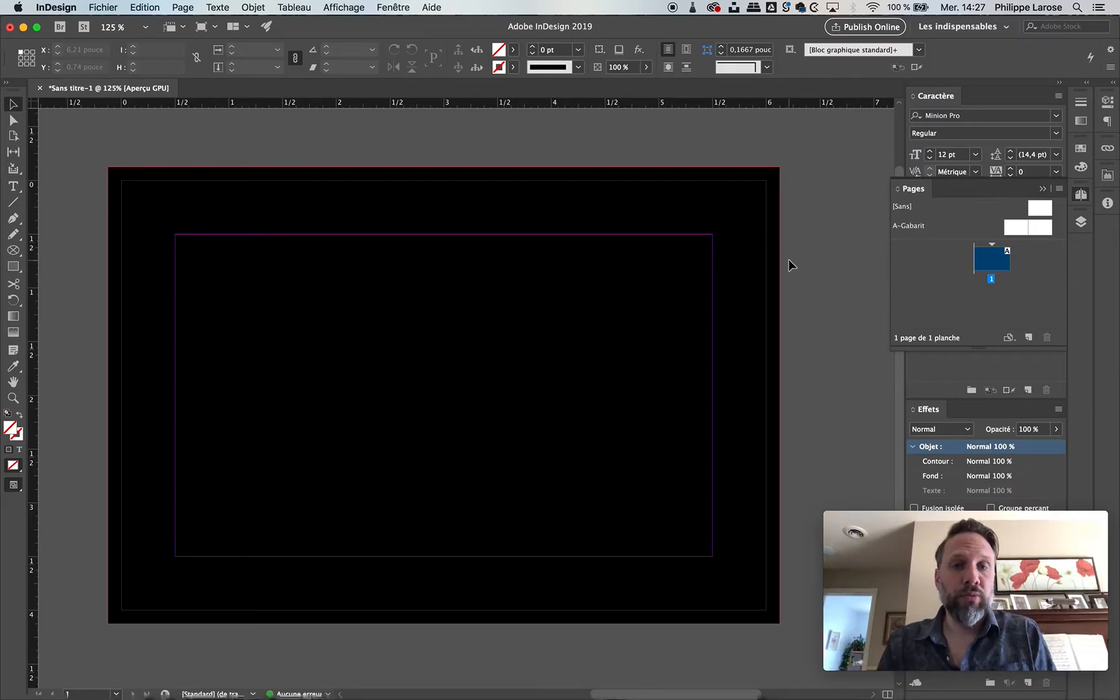
left_click(770, 257)
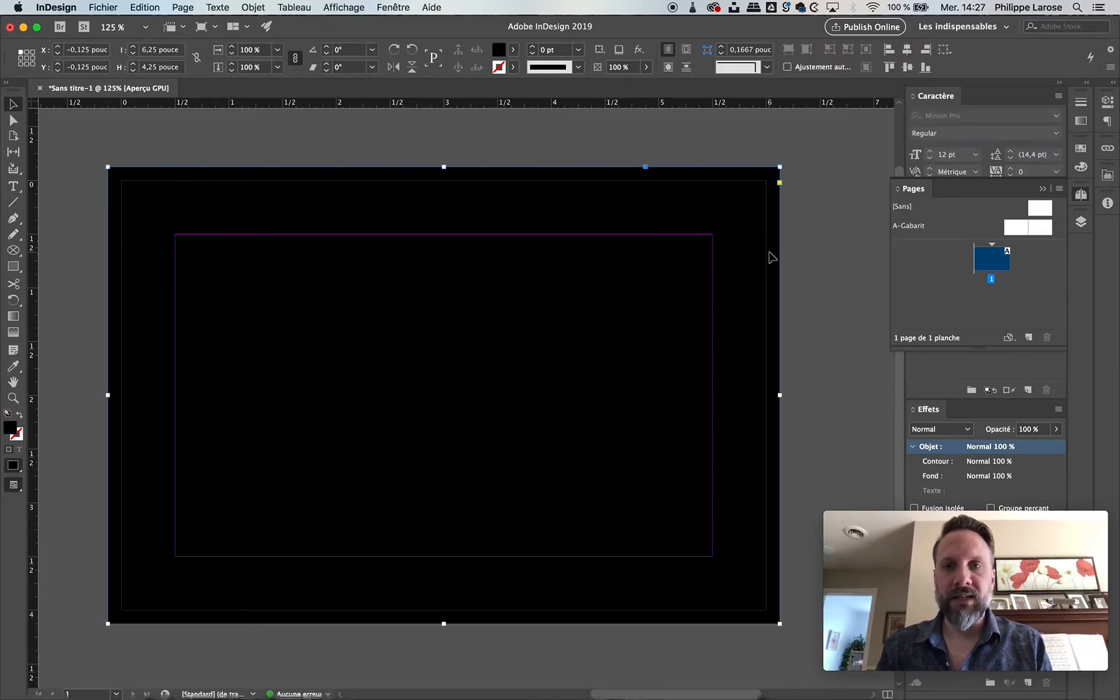
key("Delete")
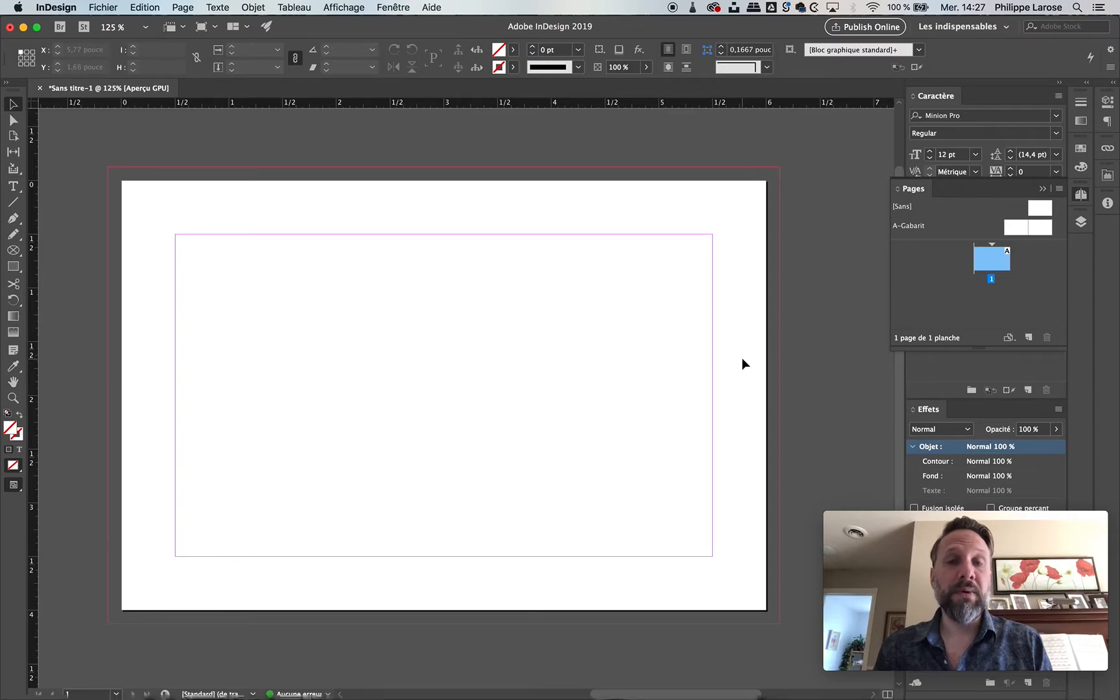
- Switch to Photoshop with the graffiti photo open
key("super+Tab")
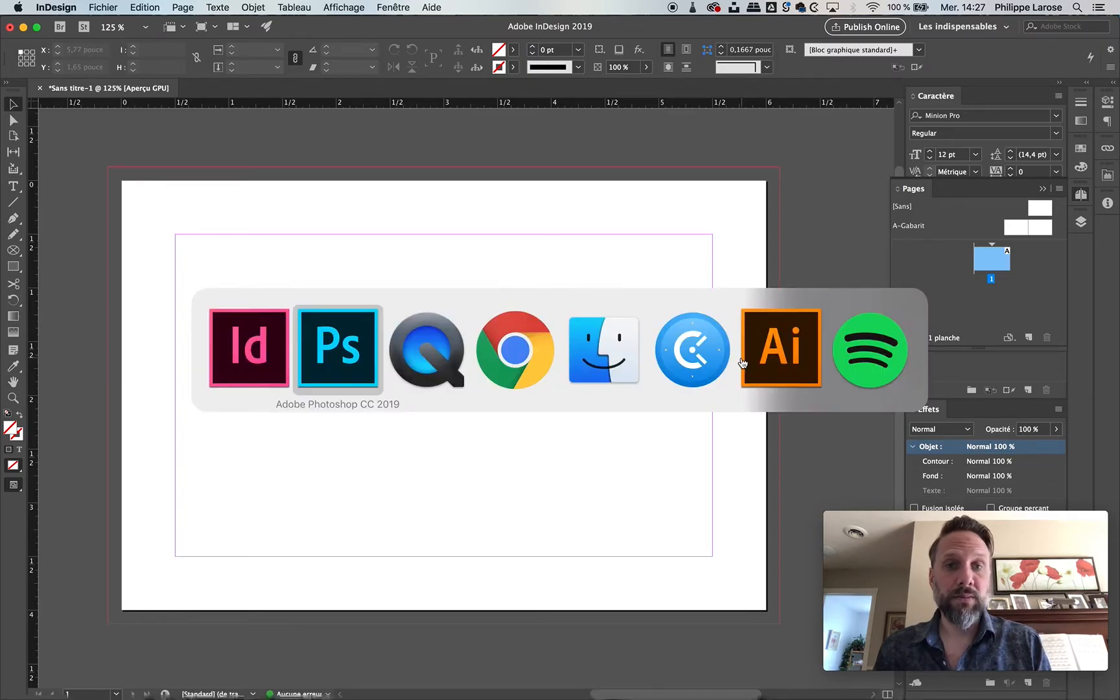
left_click(363, 354)
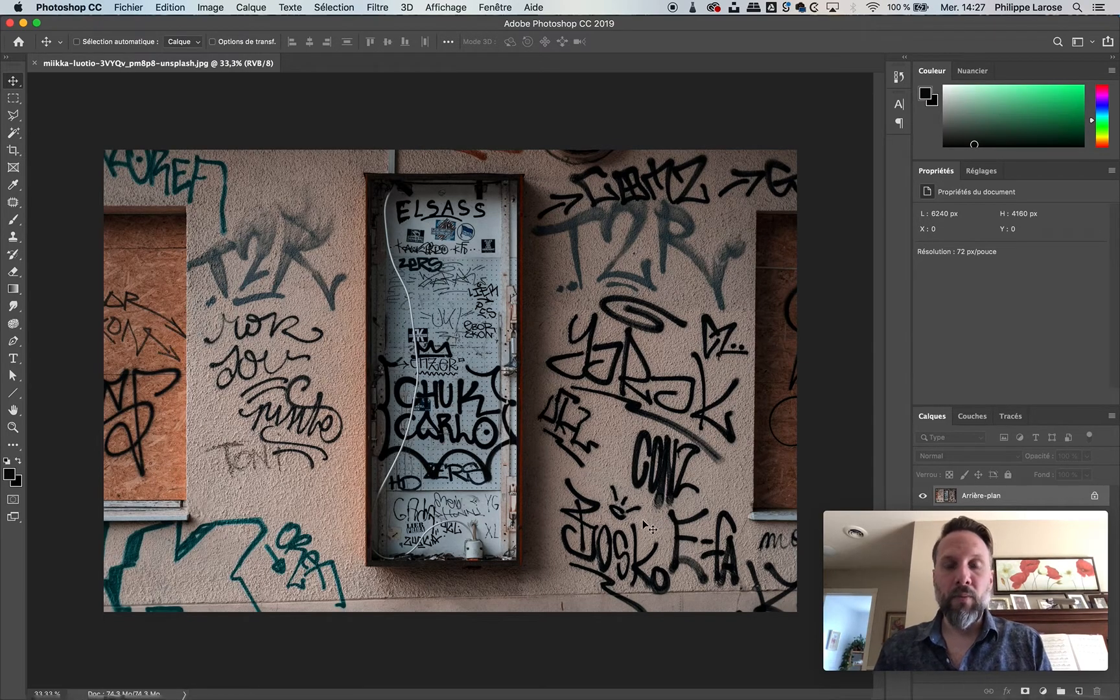
key("super+Tab")
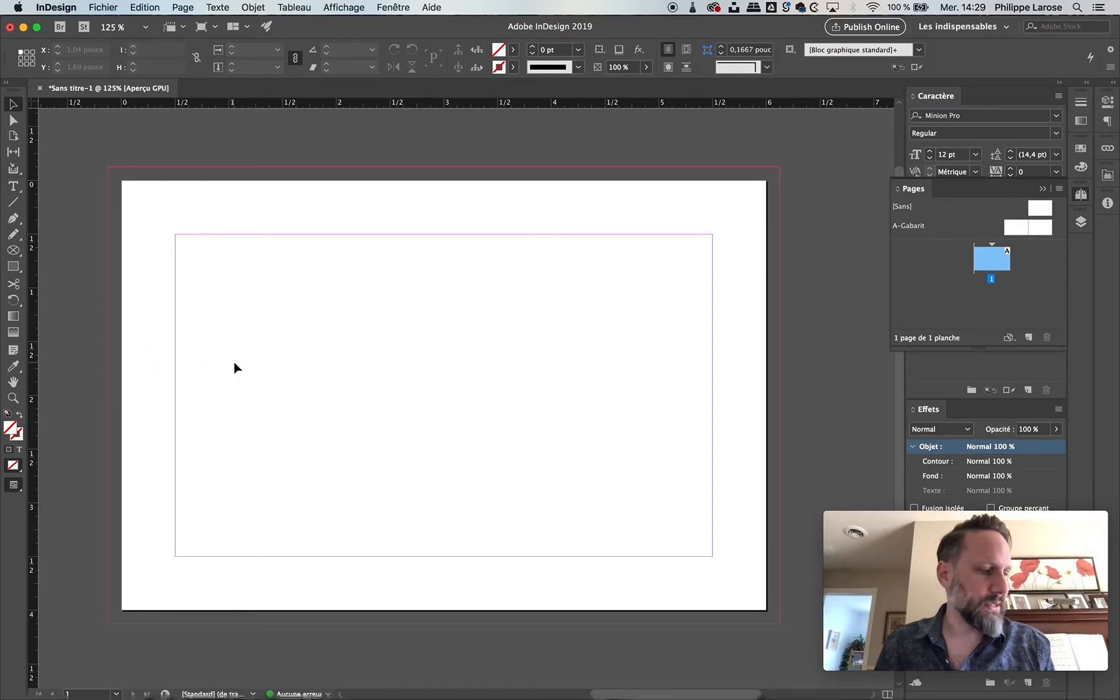
key("super+Tab")
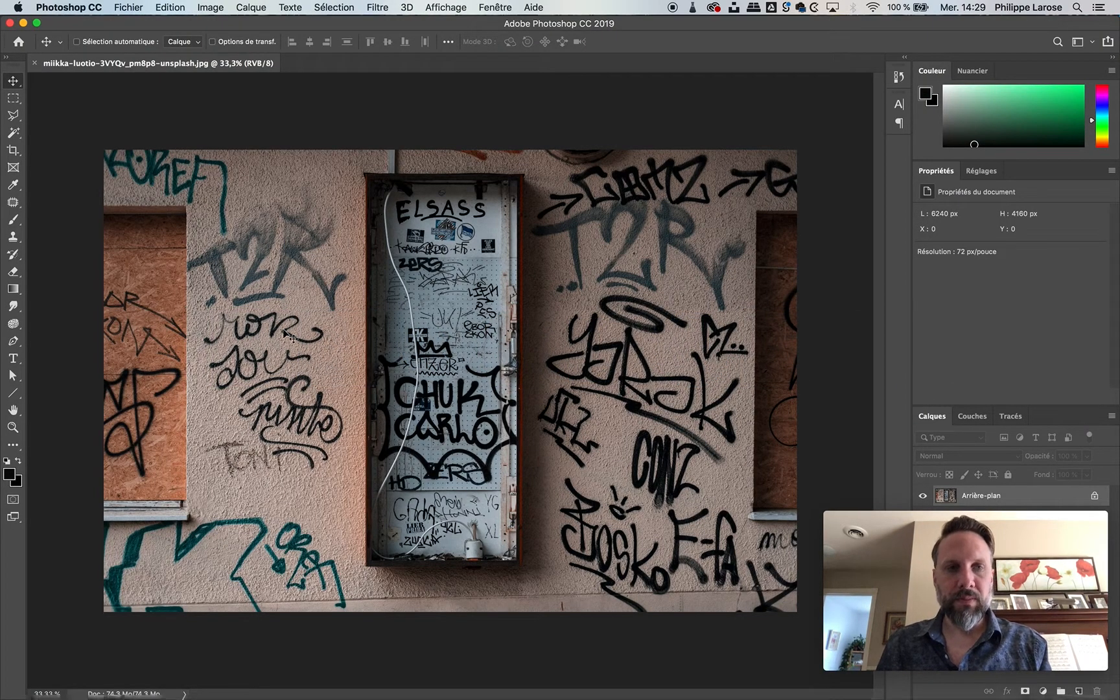
- Crop the graffiti photo to 6.25 by 4.25 inches at a resolution of 300 pixels per inch
left_click(13, 150)
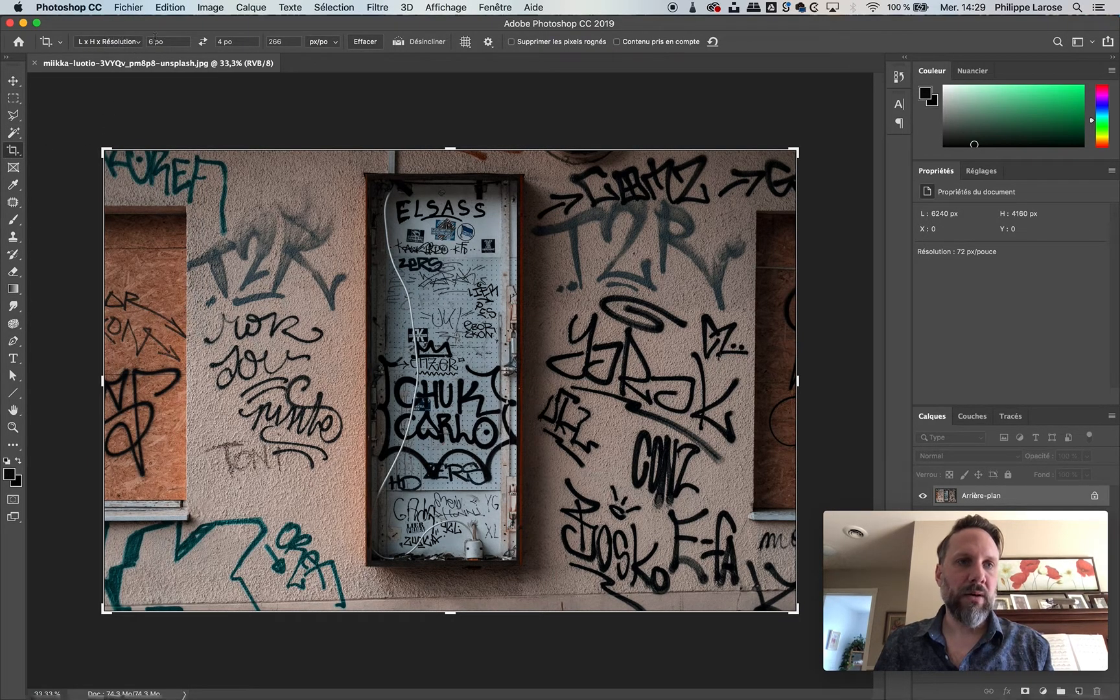
left_click(182, 41)
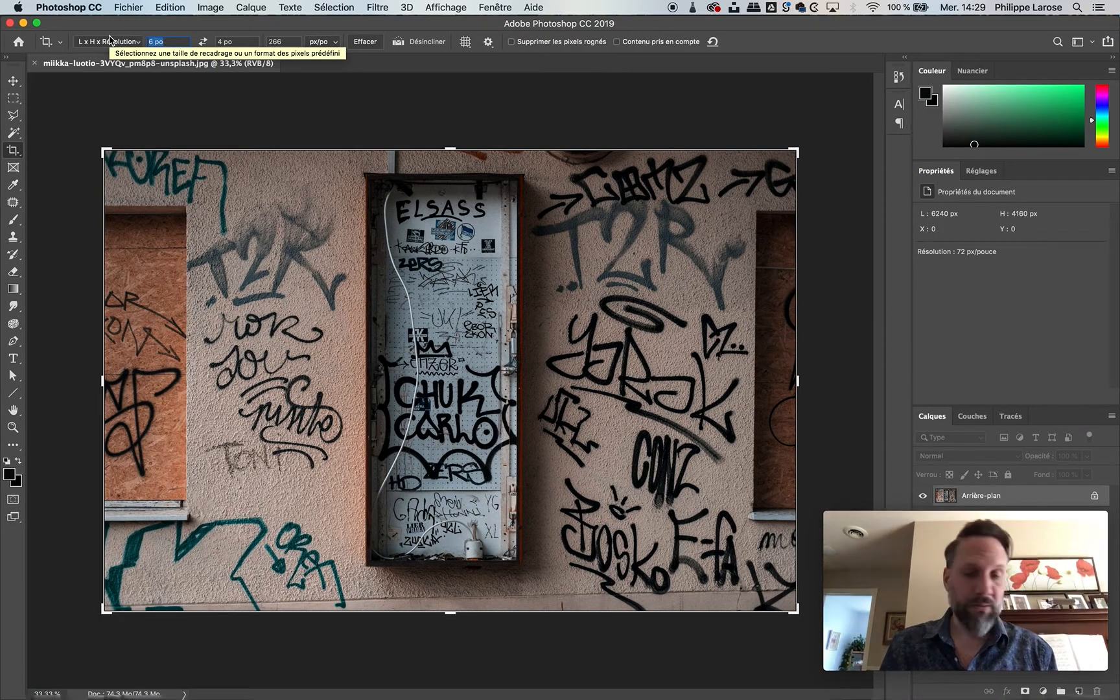
type("6,25")
key("Tab")
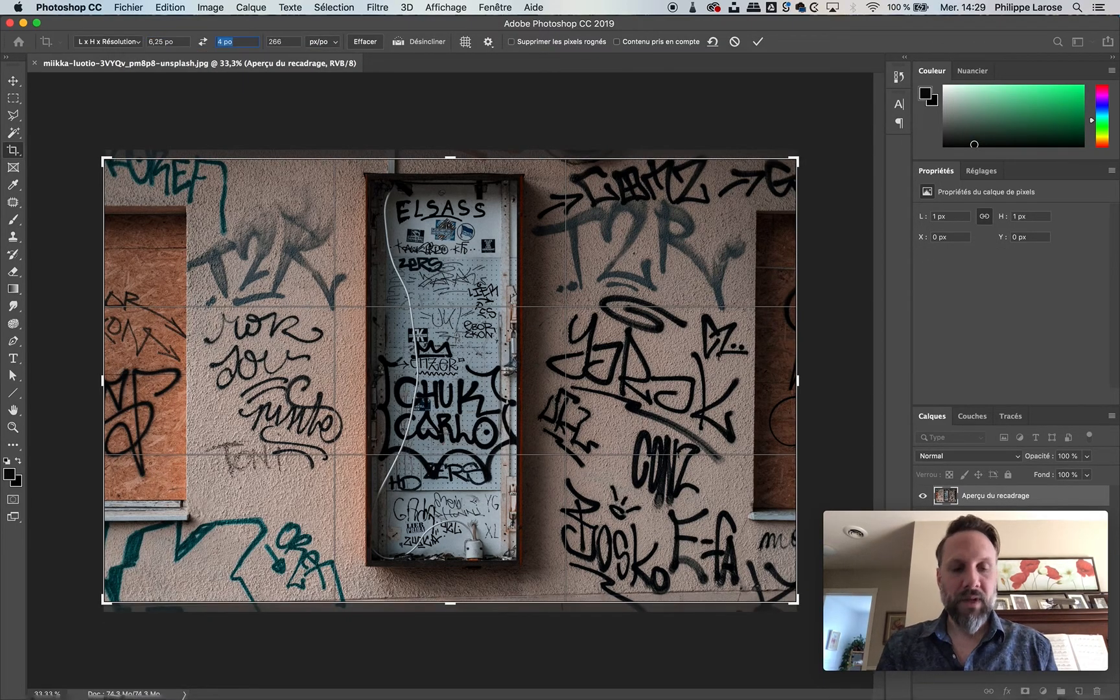
type("45")
key("BackSpace")
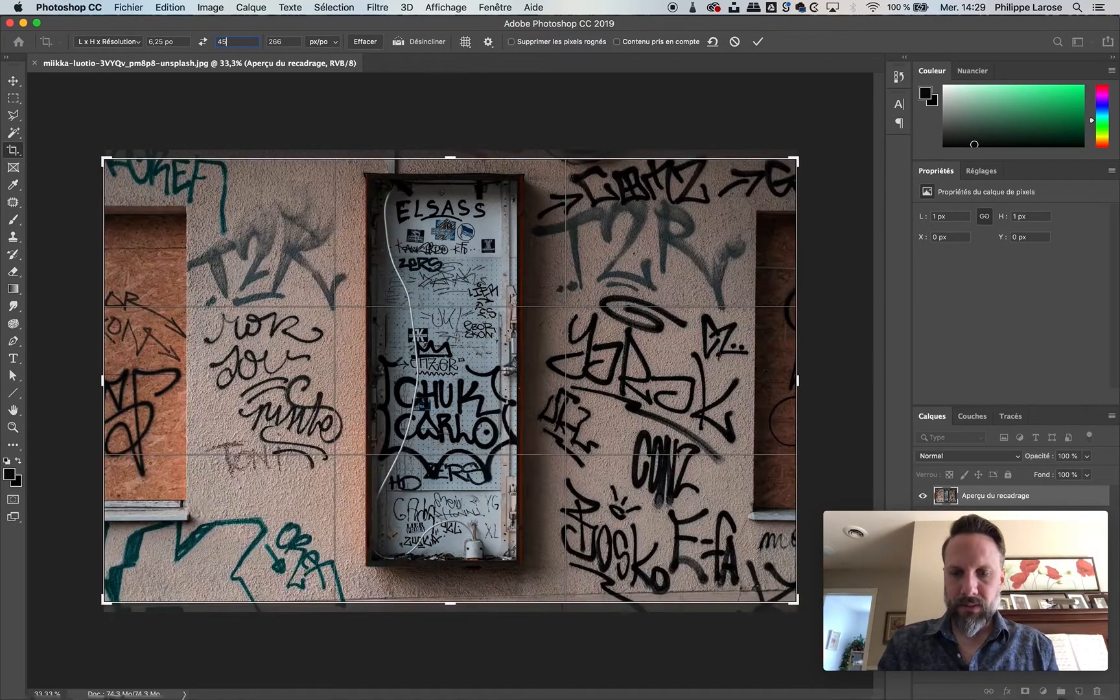
type(",25")
key("Tab")
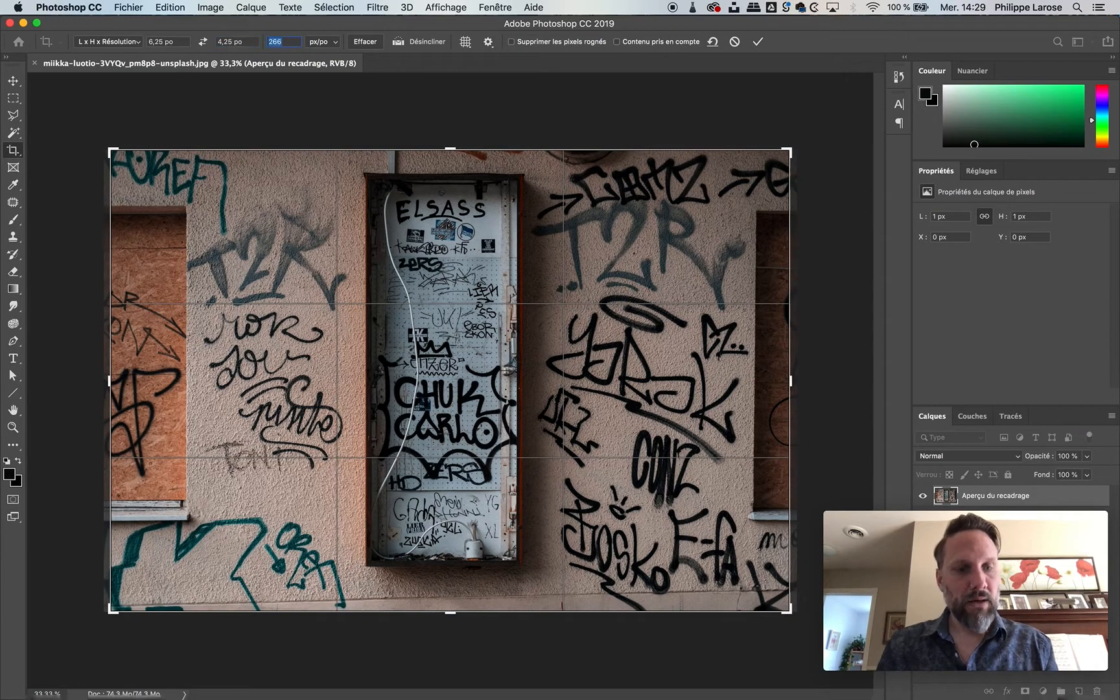
type("300")
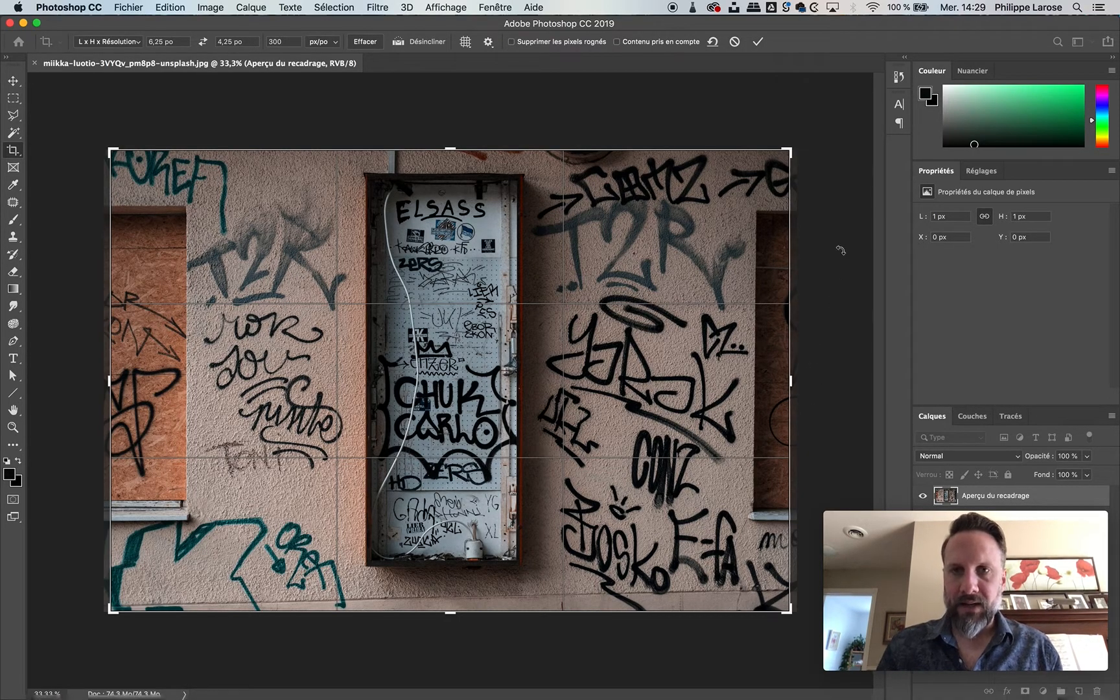
left_click(763, 44)
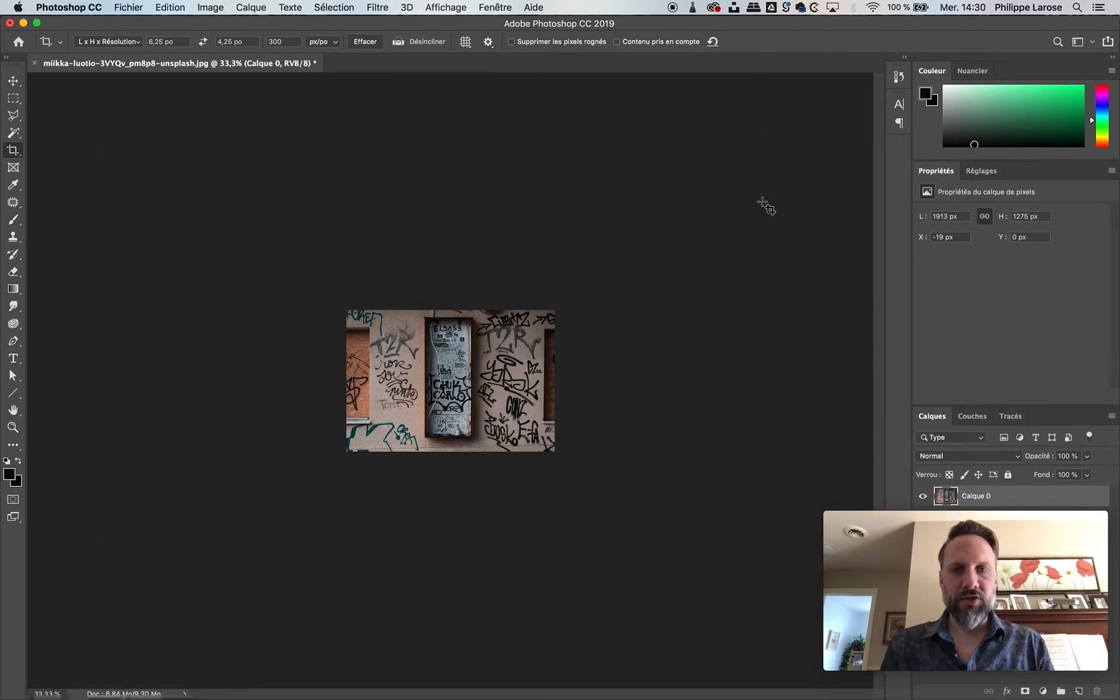
- Check the cropped photo's image size with the dimensions shown in inches, and close the dialog without changing the size
left_click(214, 7)
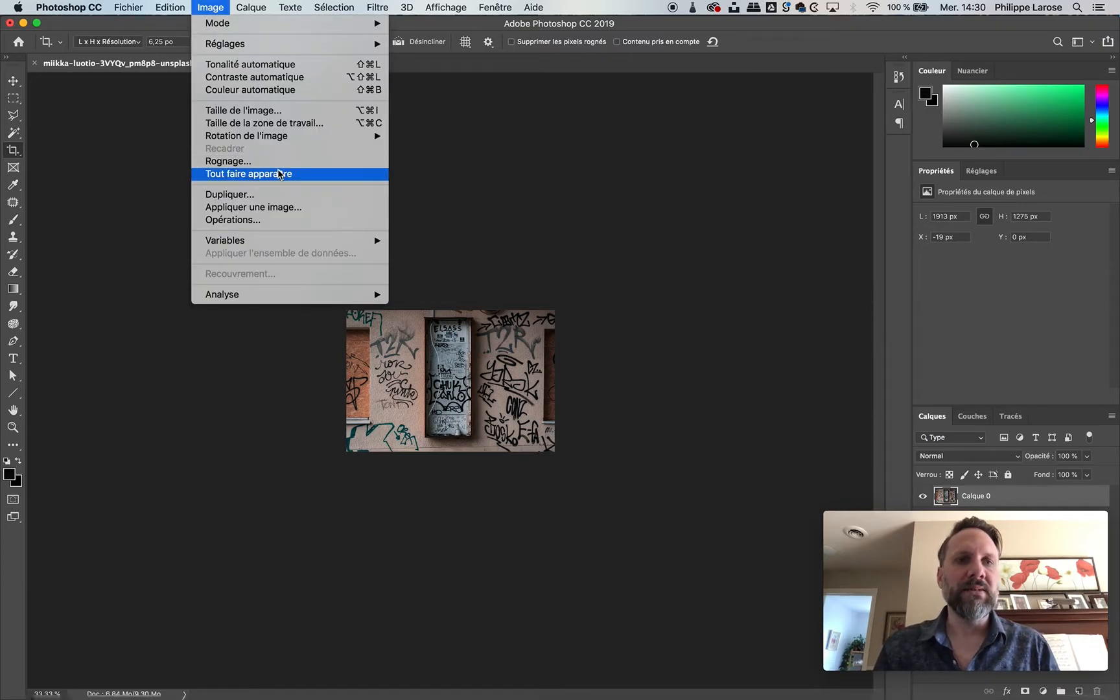
left_click(270, 111)
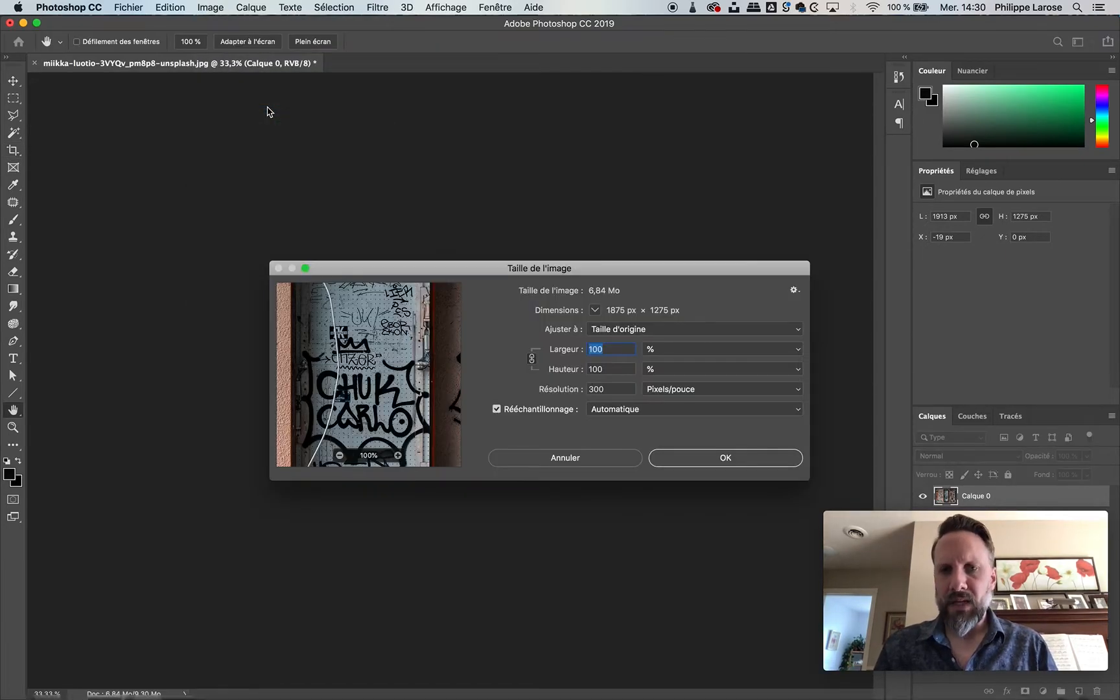
left_click(700, 348)
left_click(689, 373)
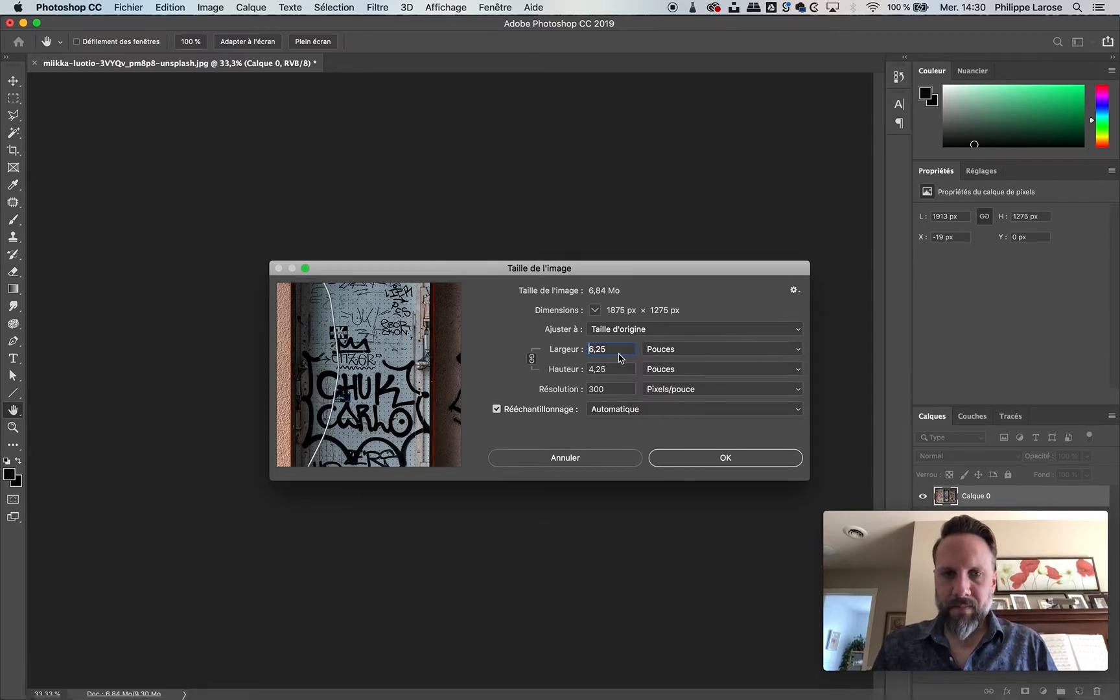
key("Tab")
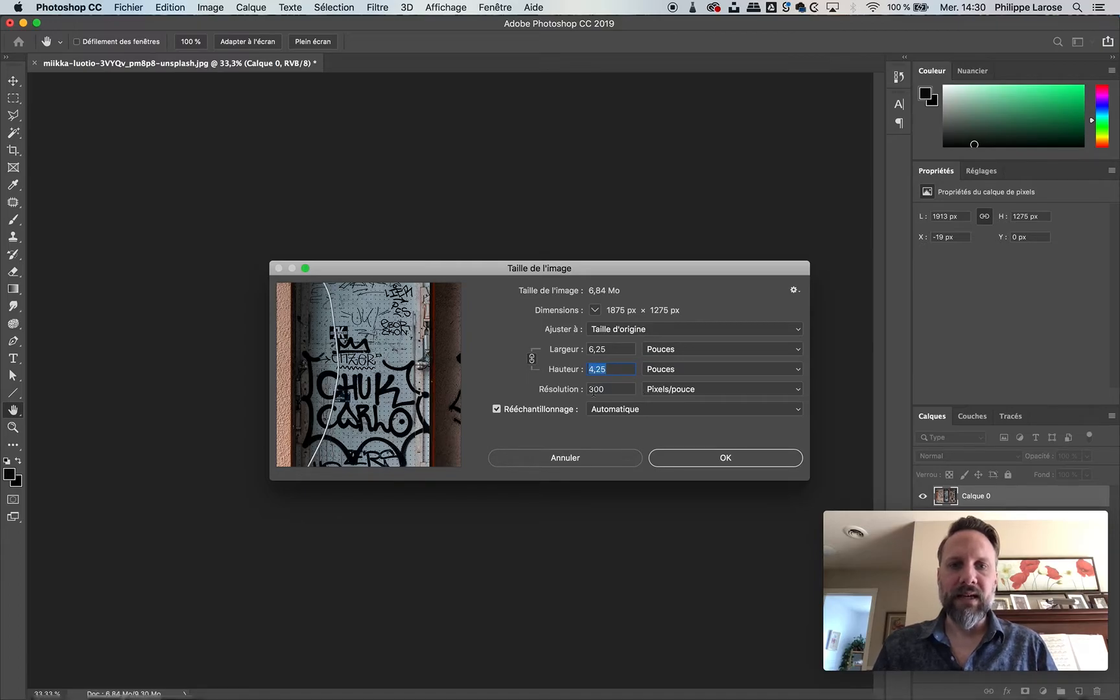
left_click(593, 460)
key("c")
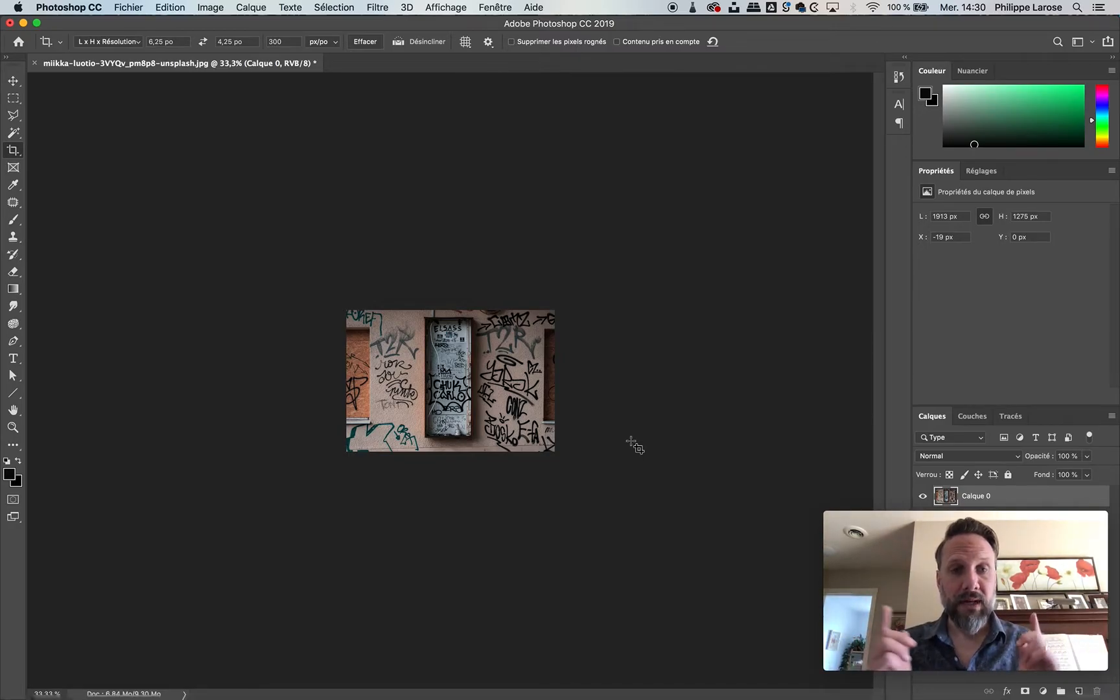
- Save the cropped photo to the Bureau folder in Photoshop format as fond-perdu-montage.psd
key("super+plus")
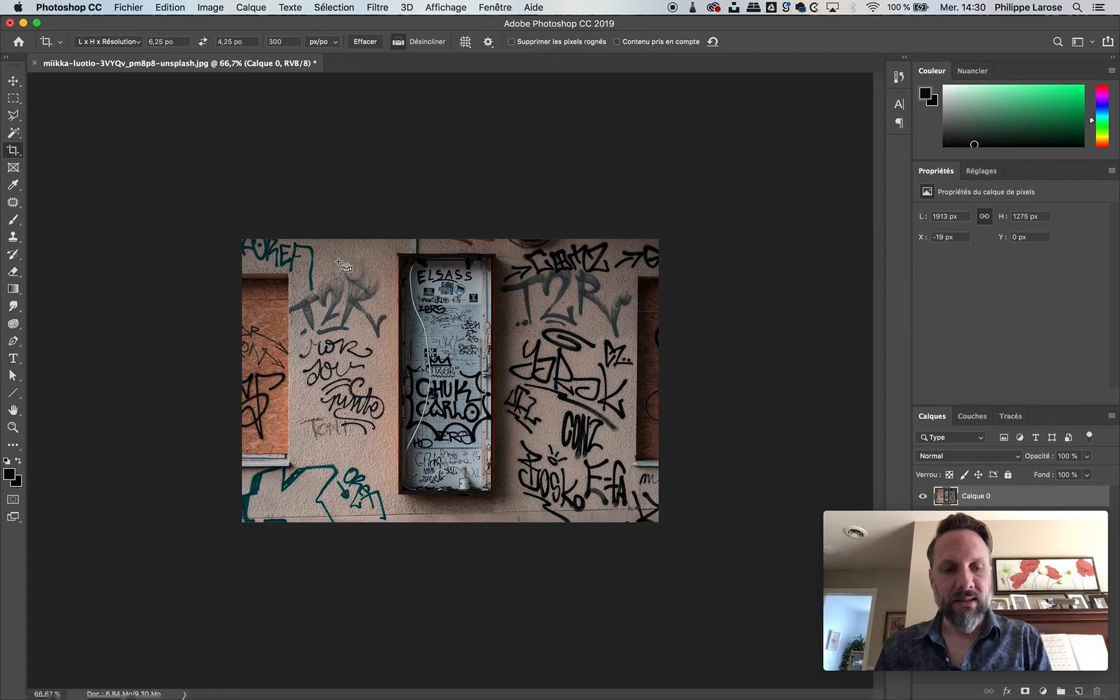
key("super+s")
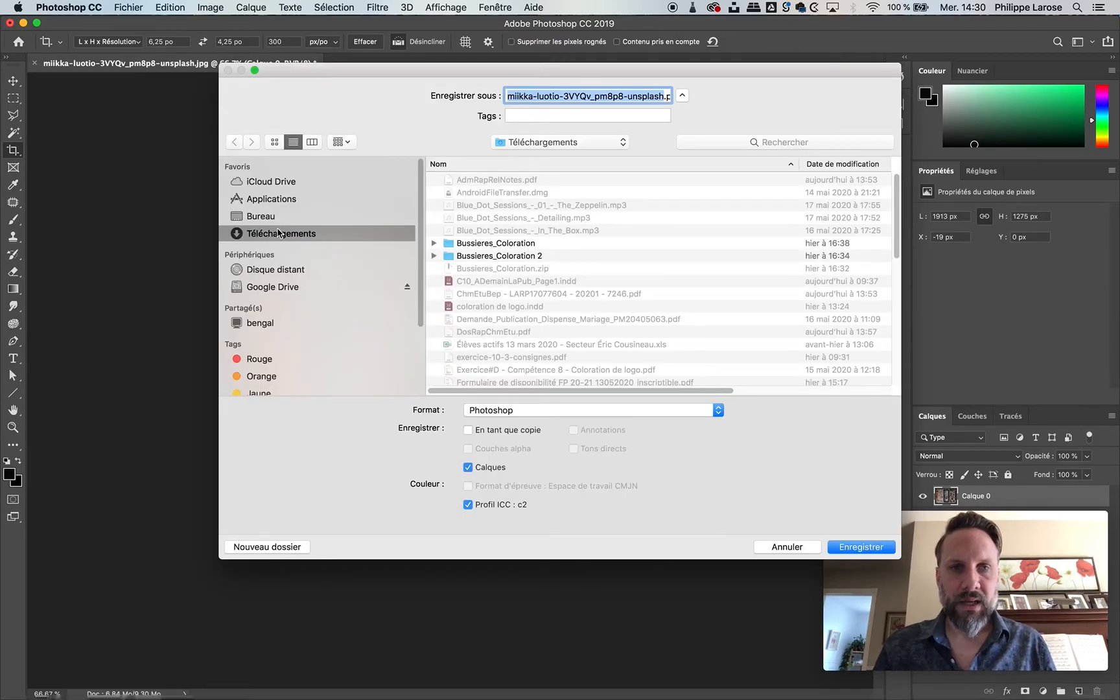
left_click(271, 216)
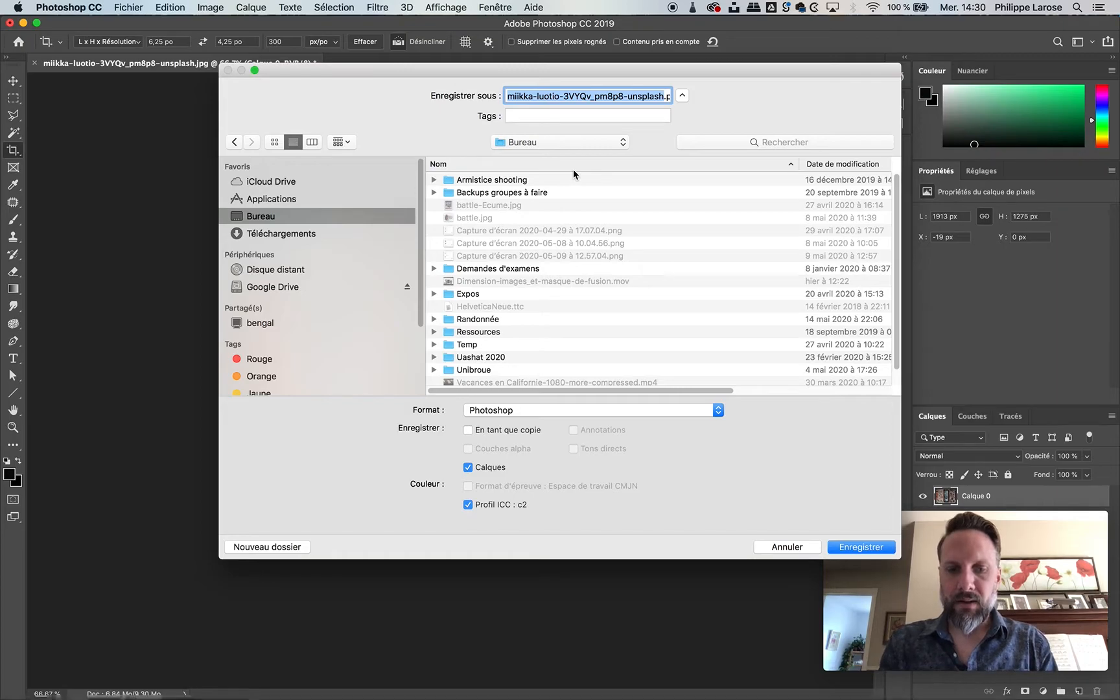
type("fond-perdu-montage.psd")
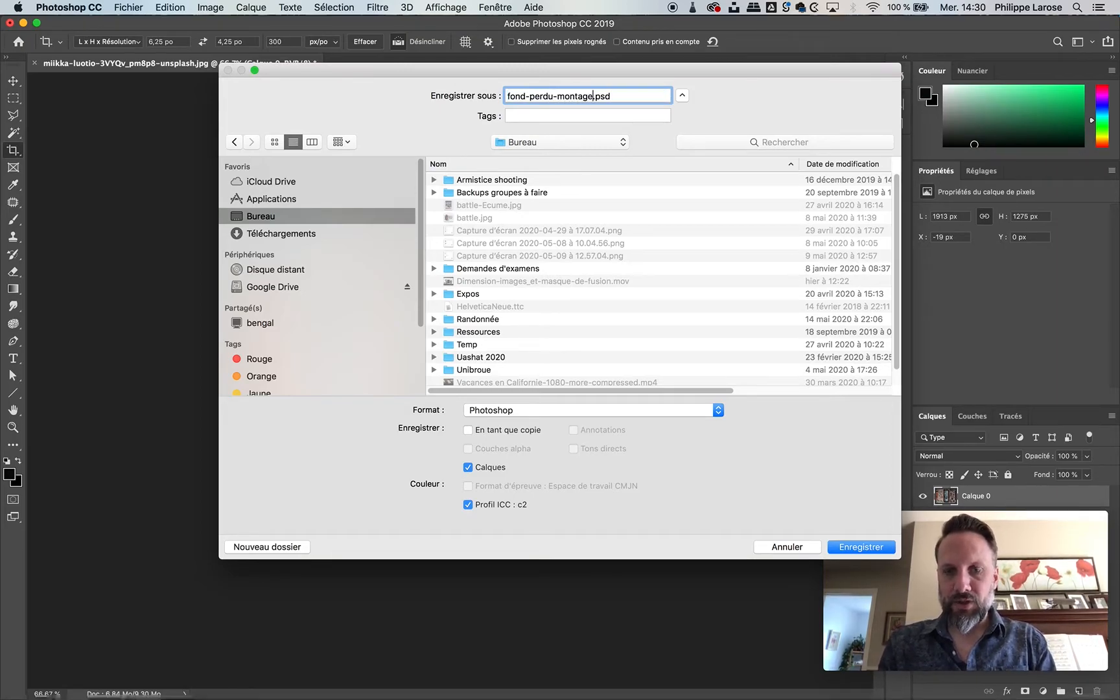
key("Return")
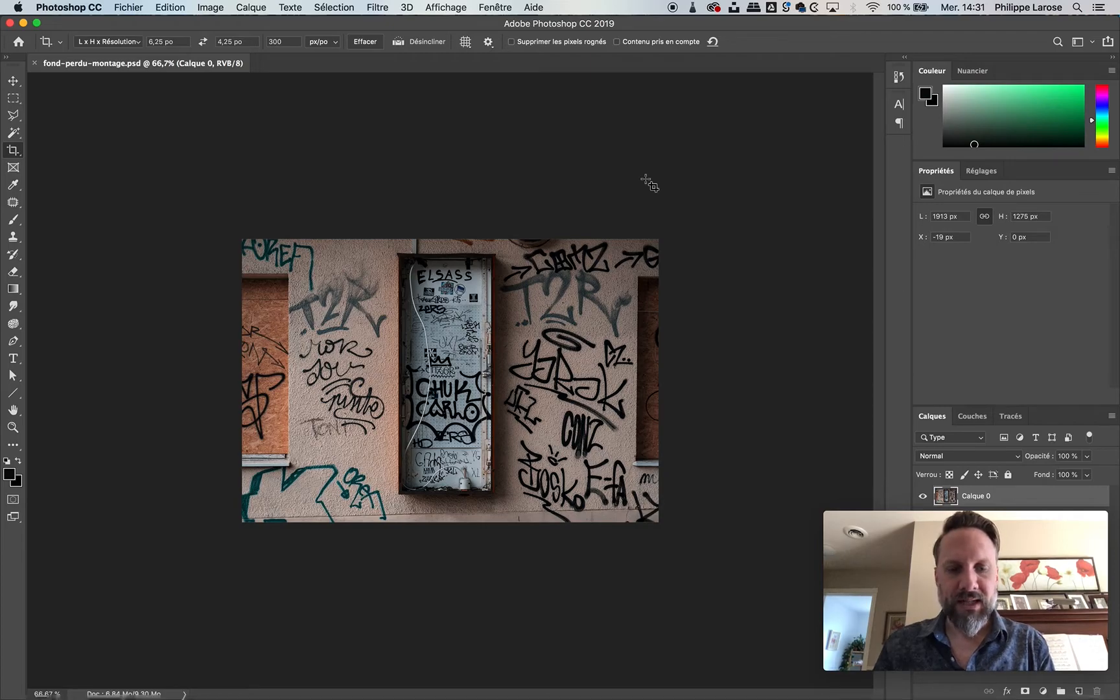
- Switch to InDesign and place fond-perdu-montage.psd from the Bureau folder with its upper-left corner on the page's bleed corner
key("super+Tab")
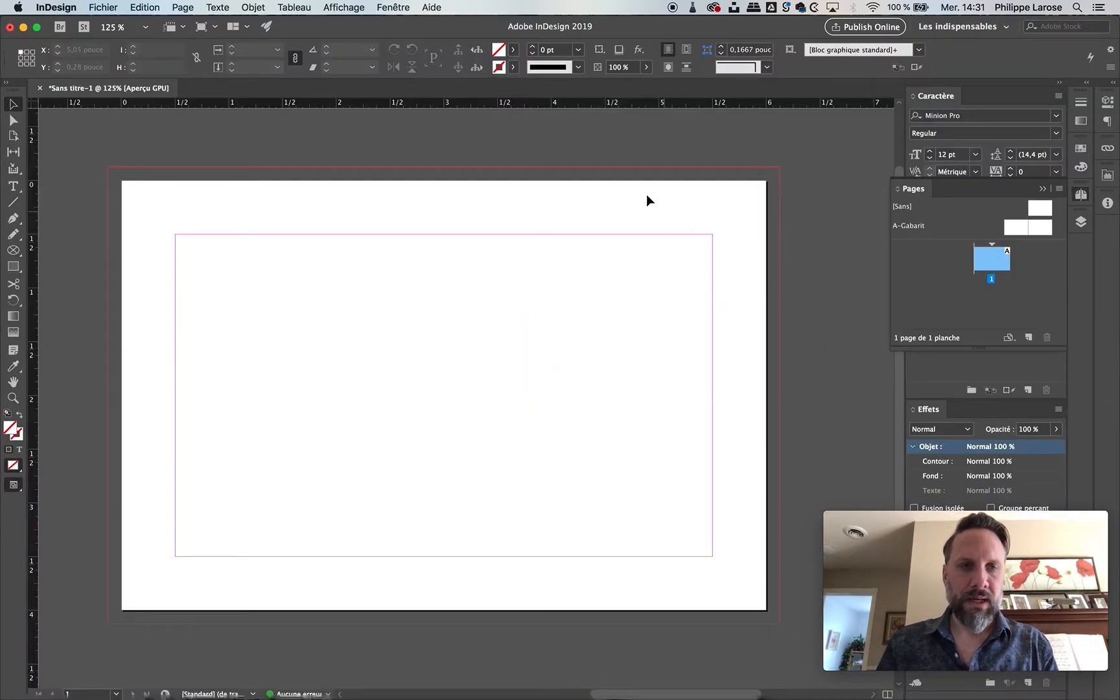
left_click(92, 7)
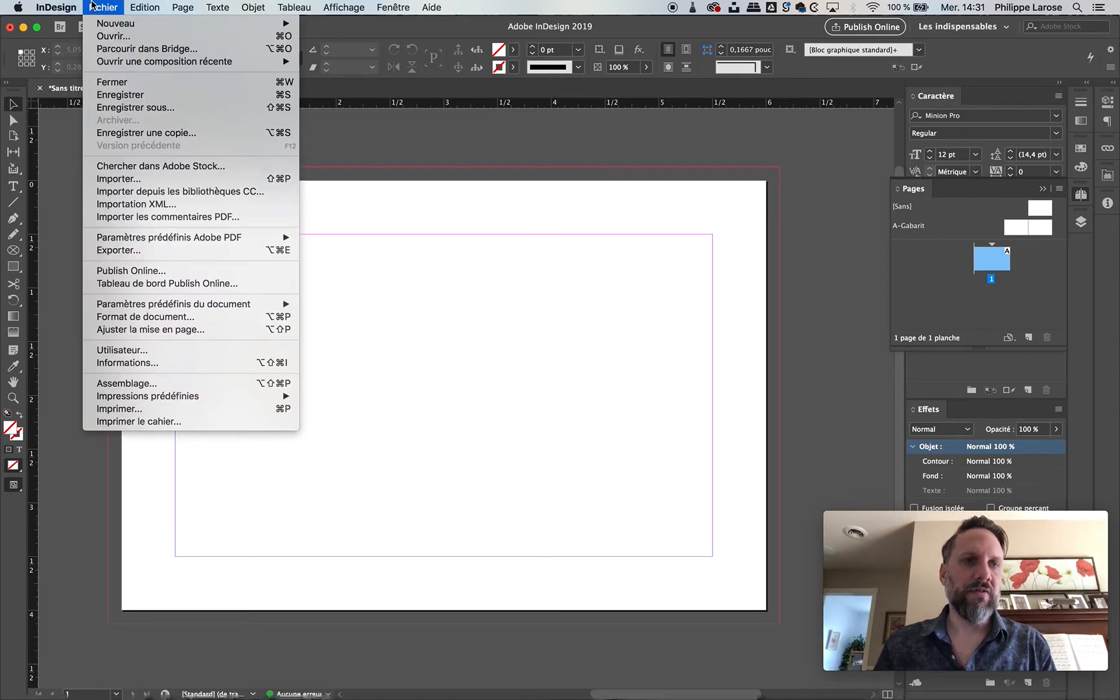
left_click(159, 181)
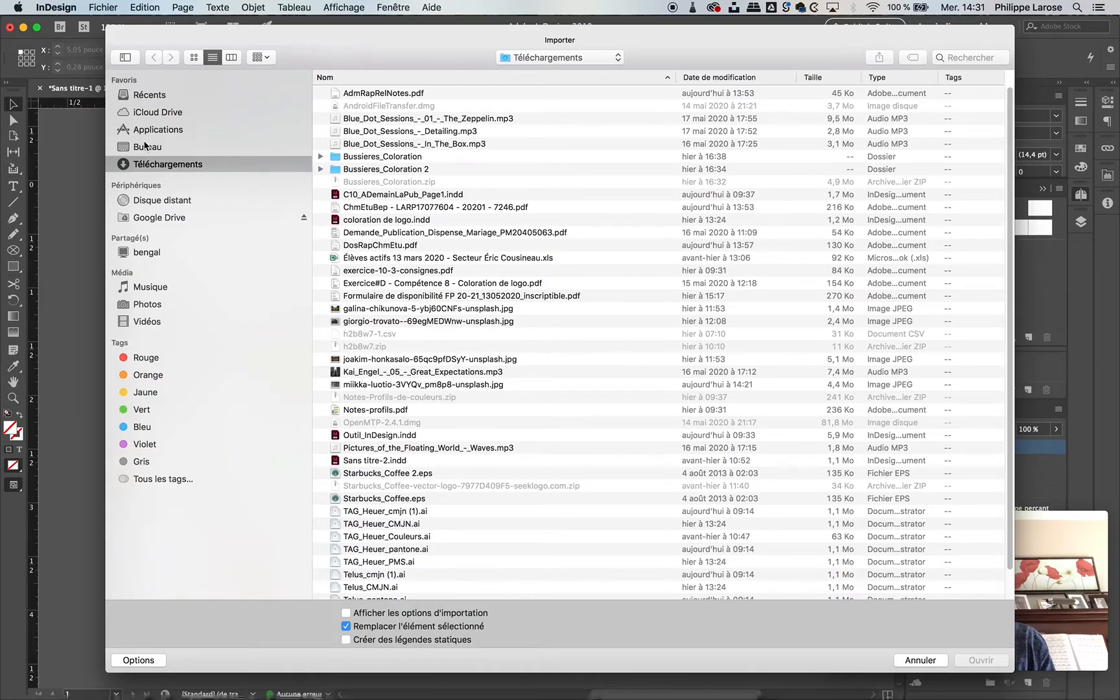
left_click(148, 147)
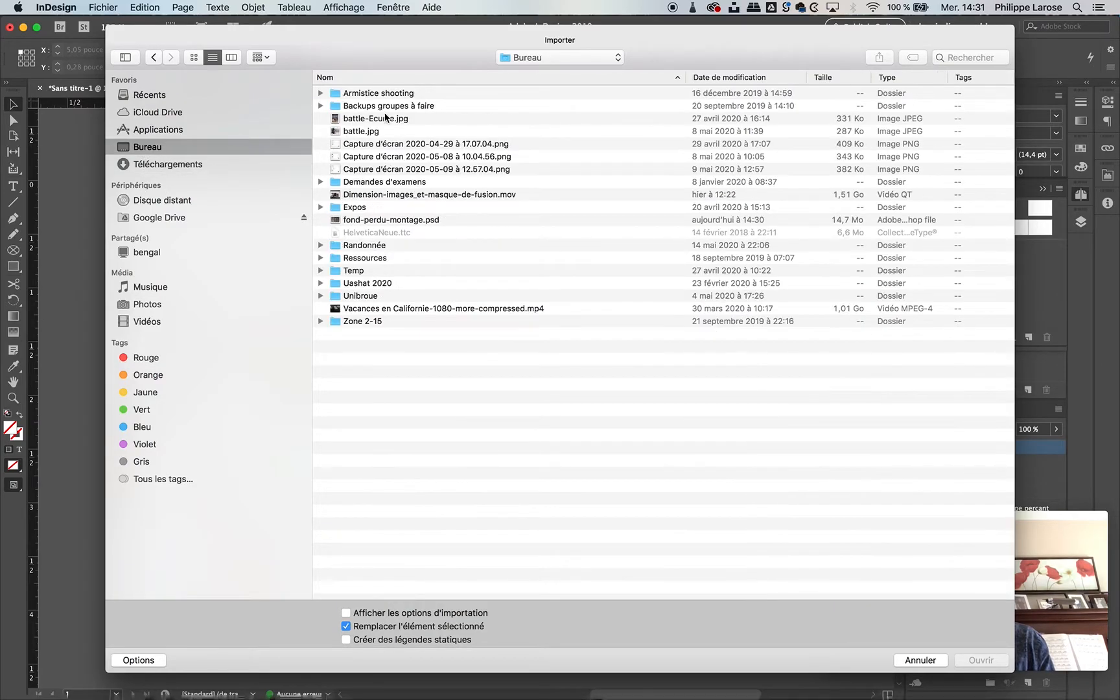
left_click(408, 220)
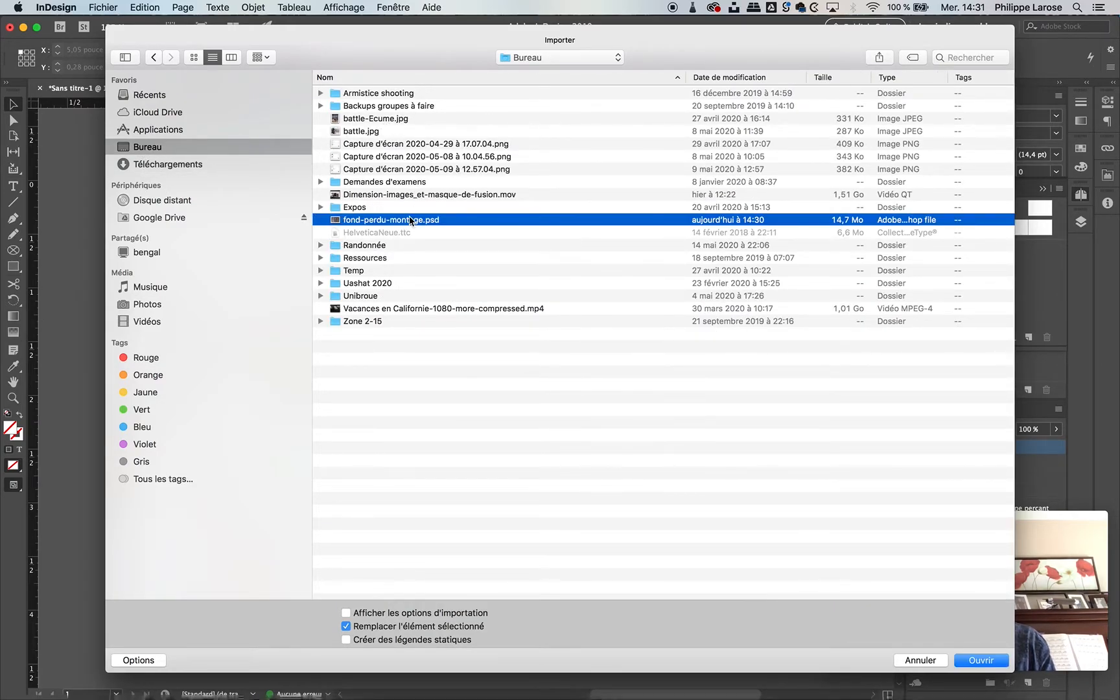
double_click(409, 220)
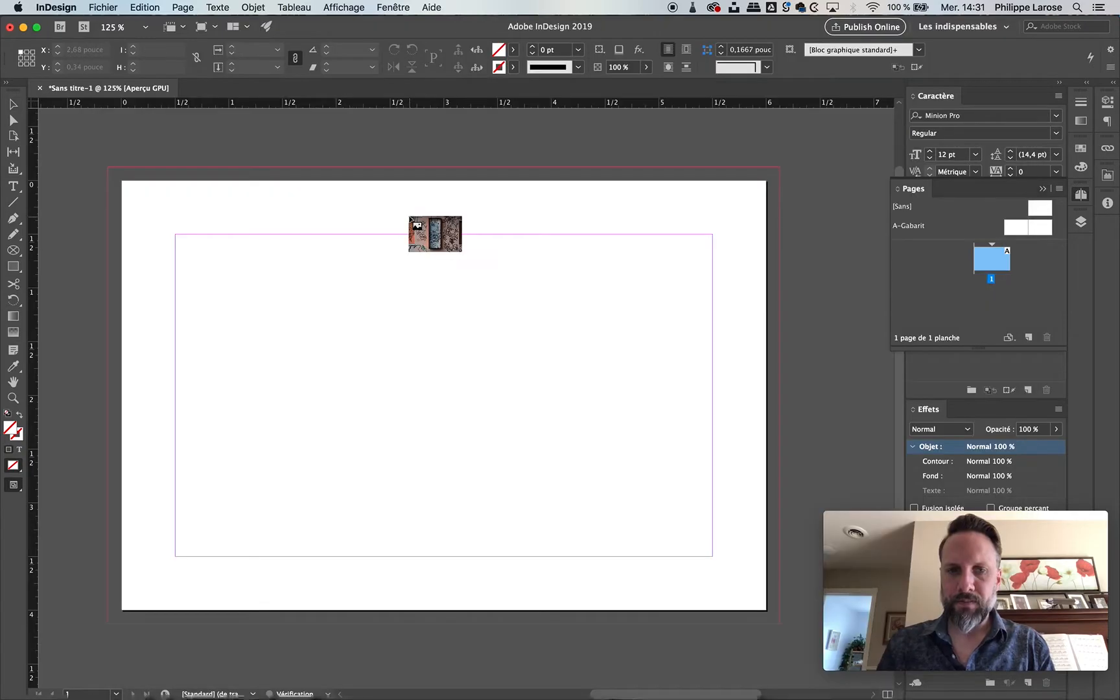
left_click(110, 171)
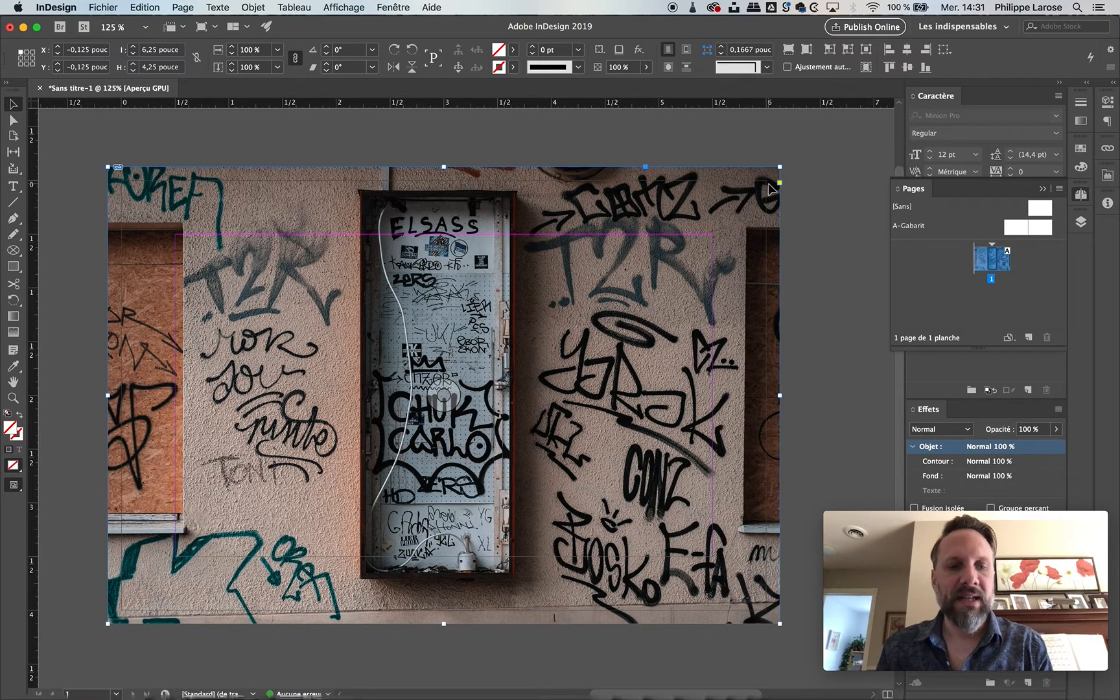
left_click(357, 6)
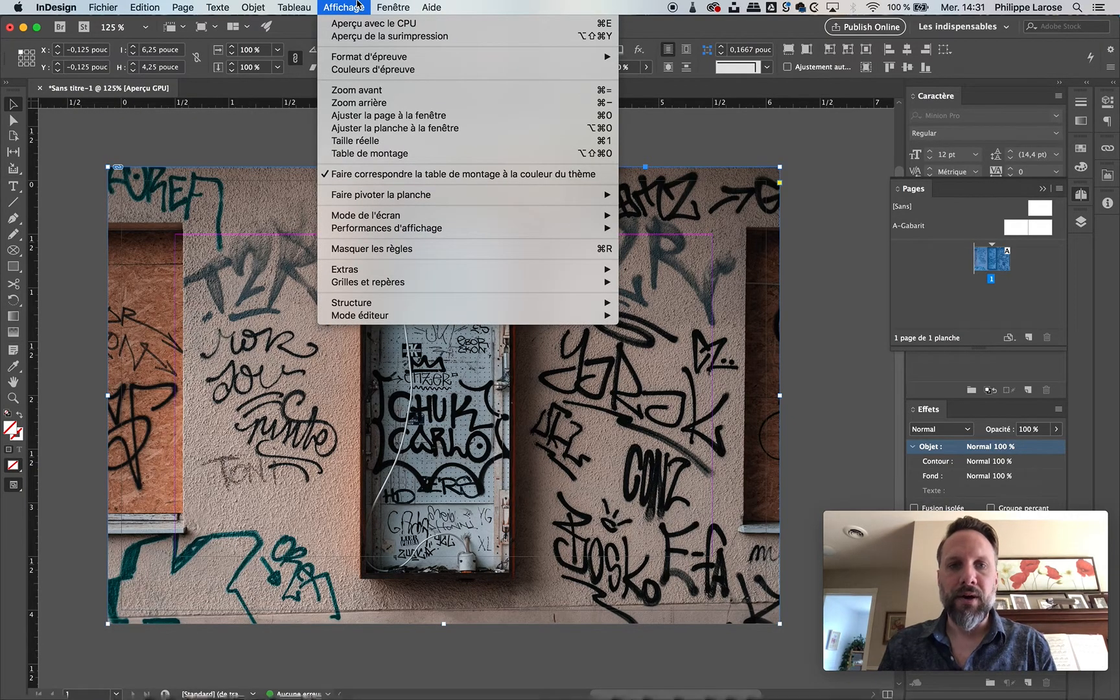
mouse_move(413, 222)
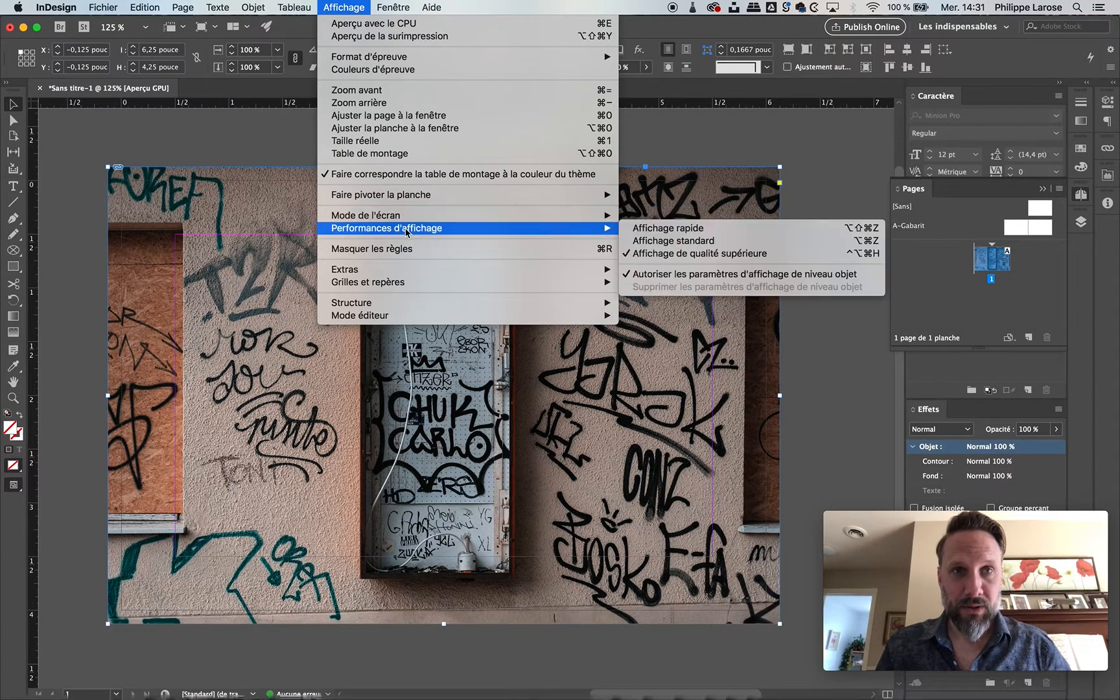
mouse_move(432, 202)
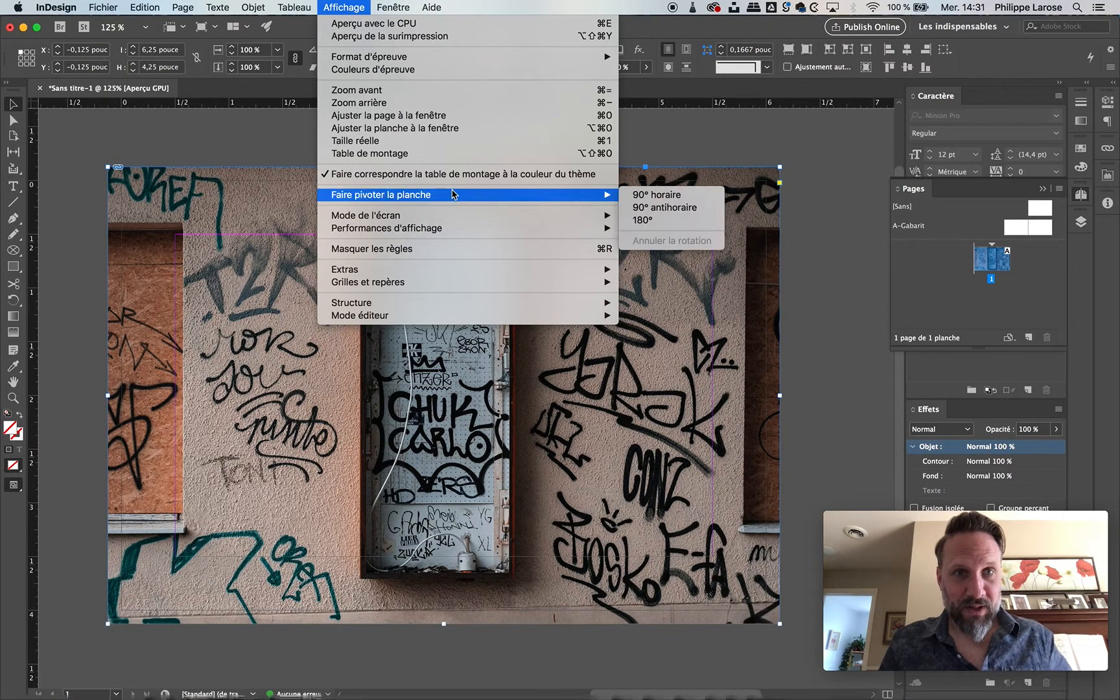
left_click(345, 5)
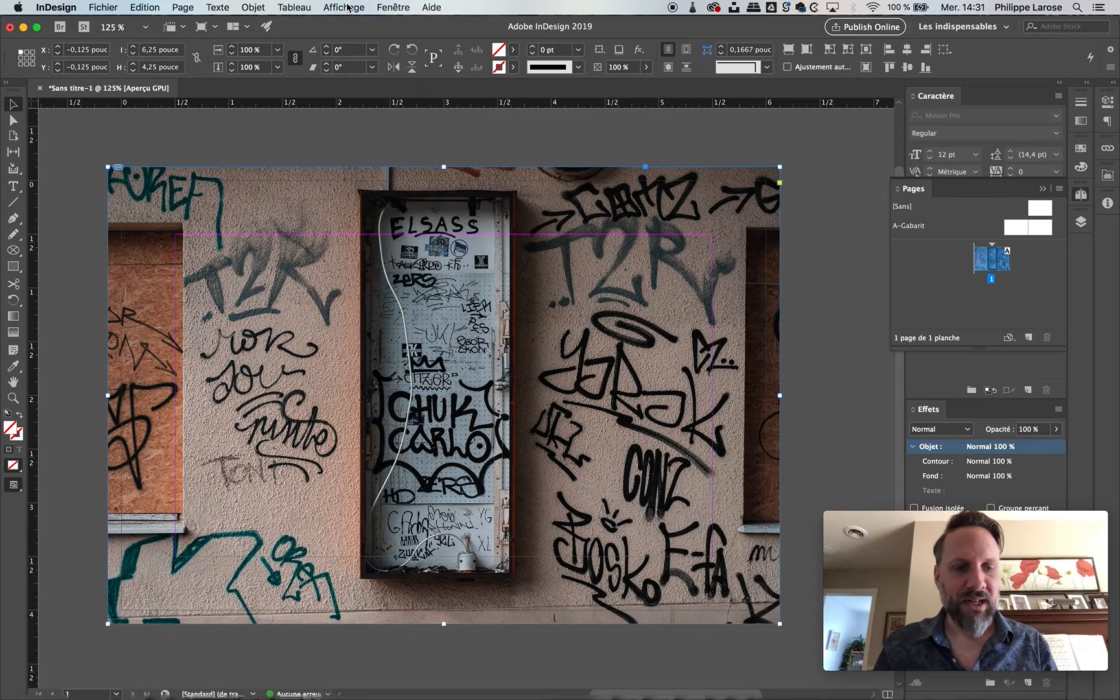
- Alternate between the Preview and Normal screen modes to compare the trimmed page with the placed photo's full bleed
key("w")
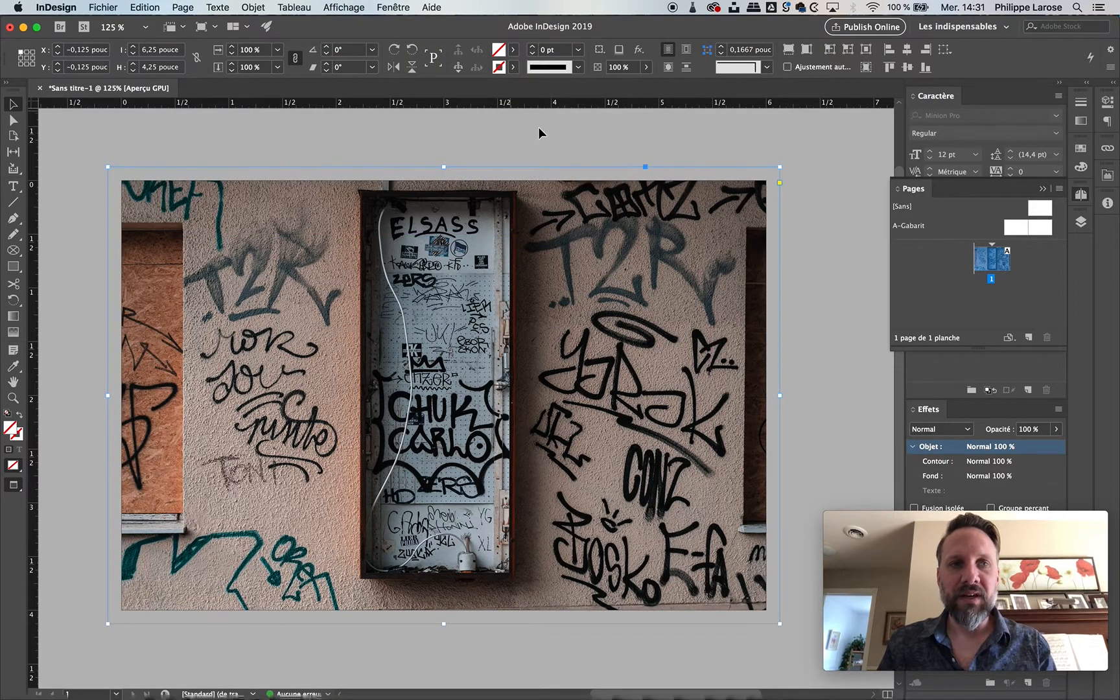
key("w")
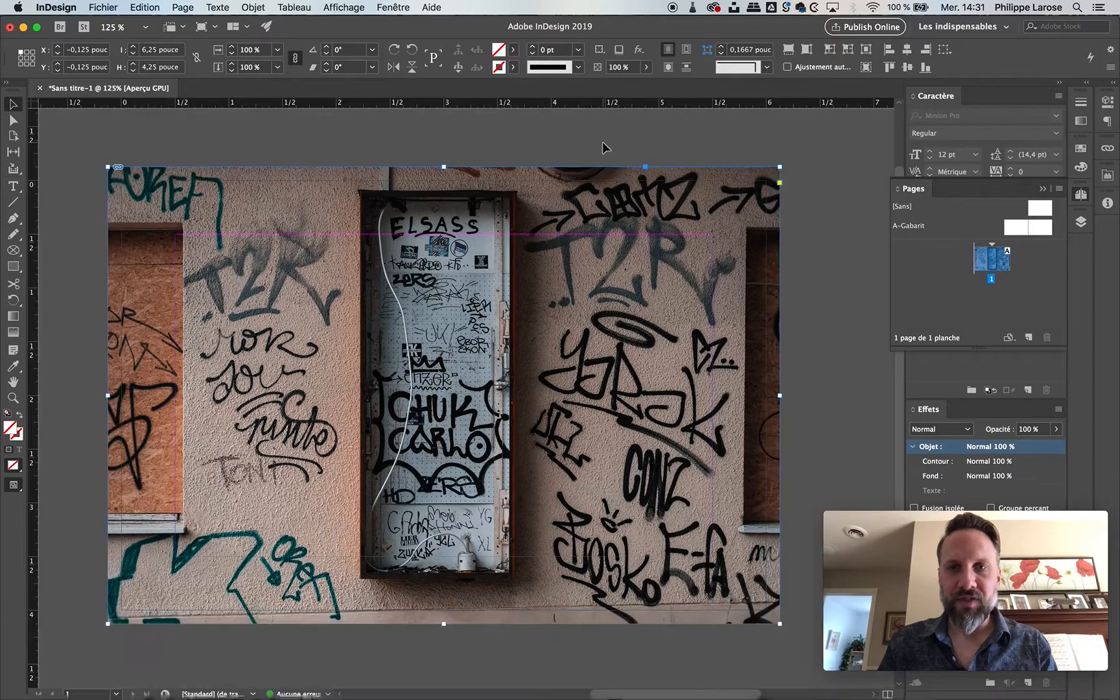
key("w")
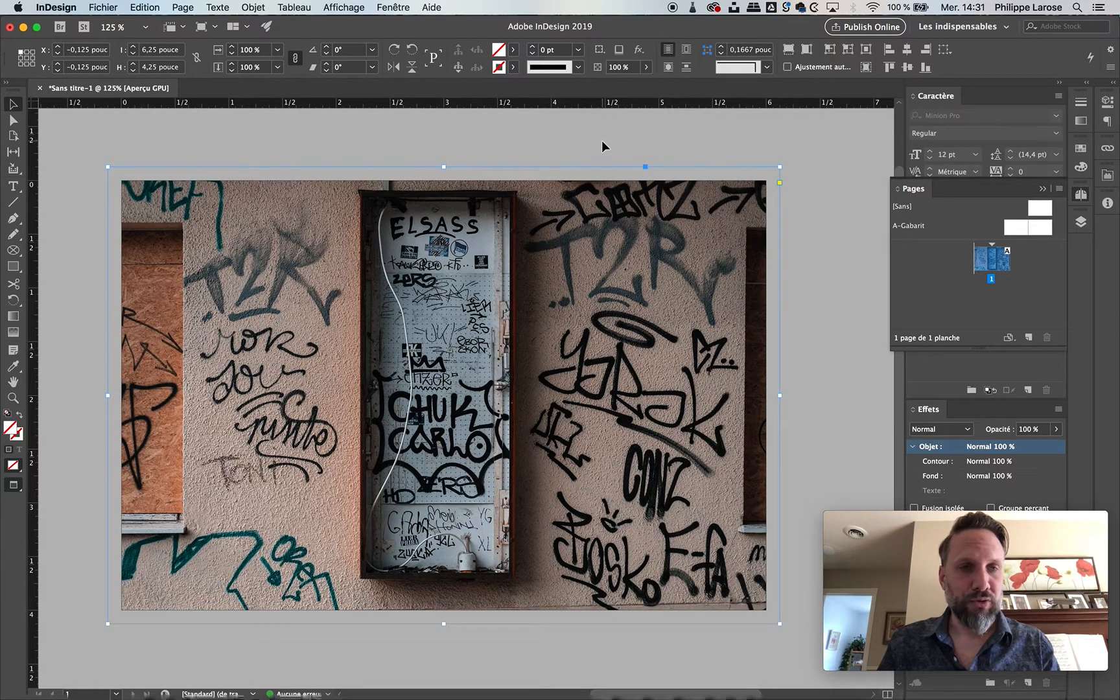
key("w")
key("w")
key("w")
key("w")
key("w")
key("w")
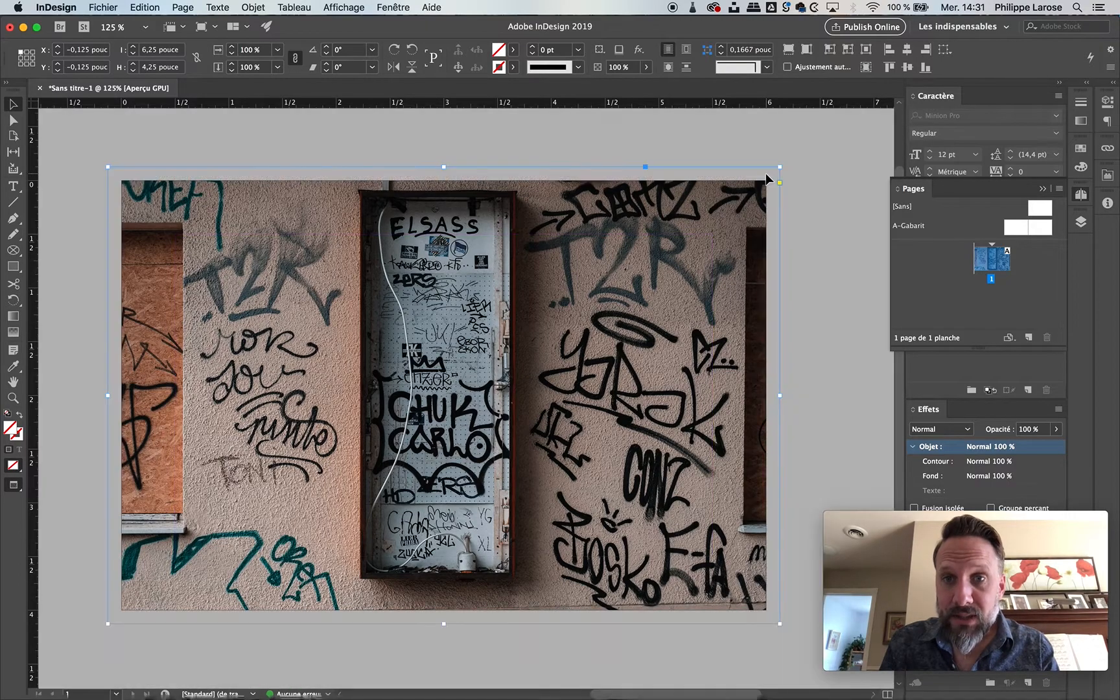
key("w")
key("w")
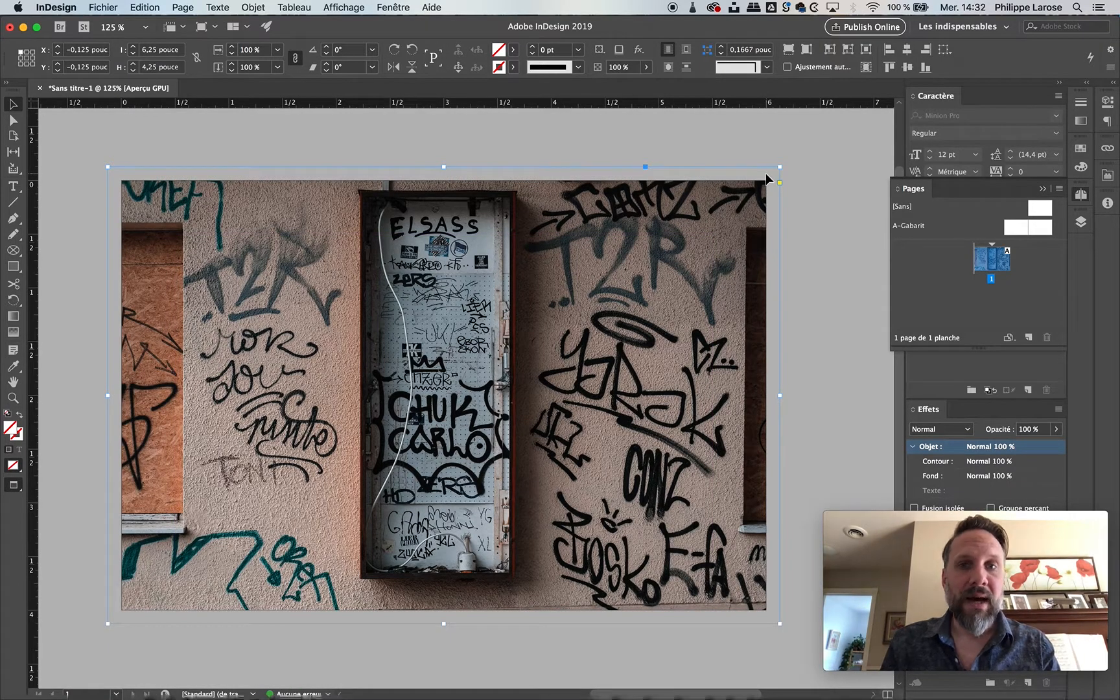
- Deselect the photo and compare the page edges with and without bleed, finishing in Preview mode
left_click(805, 170)
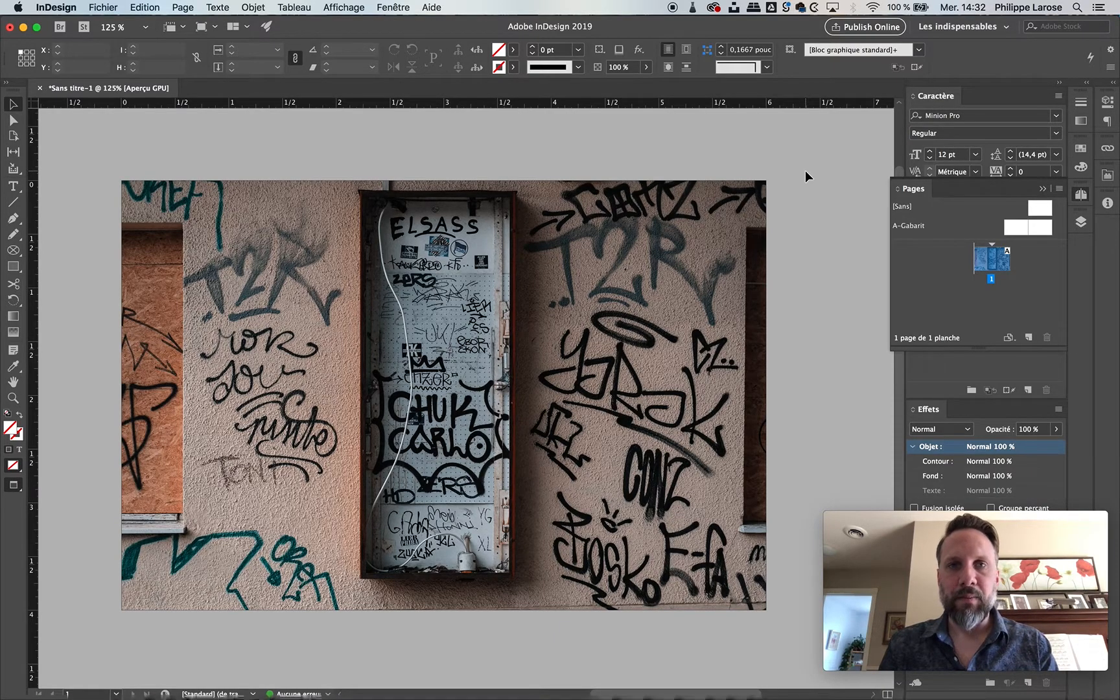
key("w")
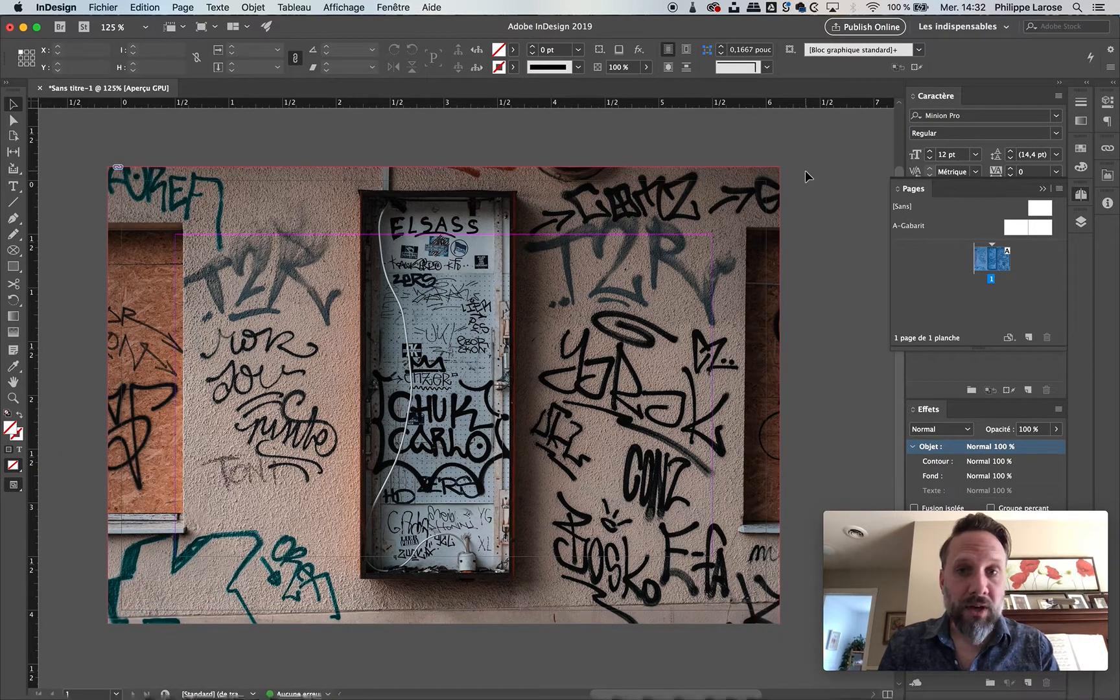
key("w")
key("w")
key("w")
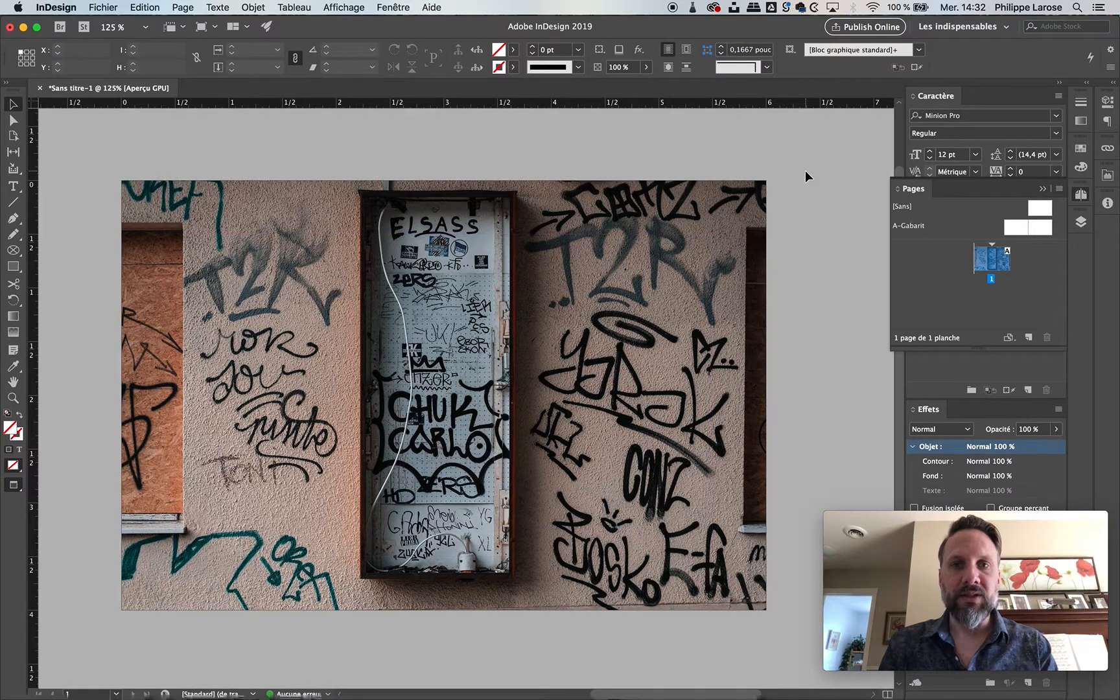